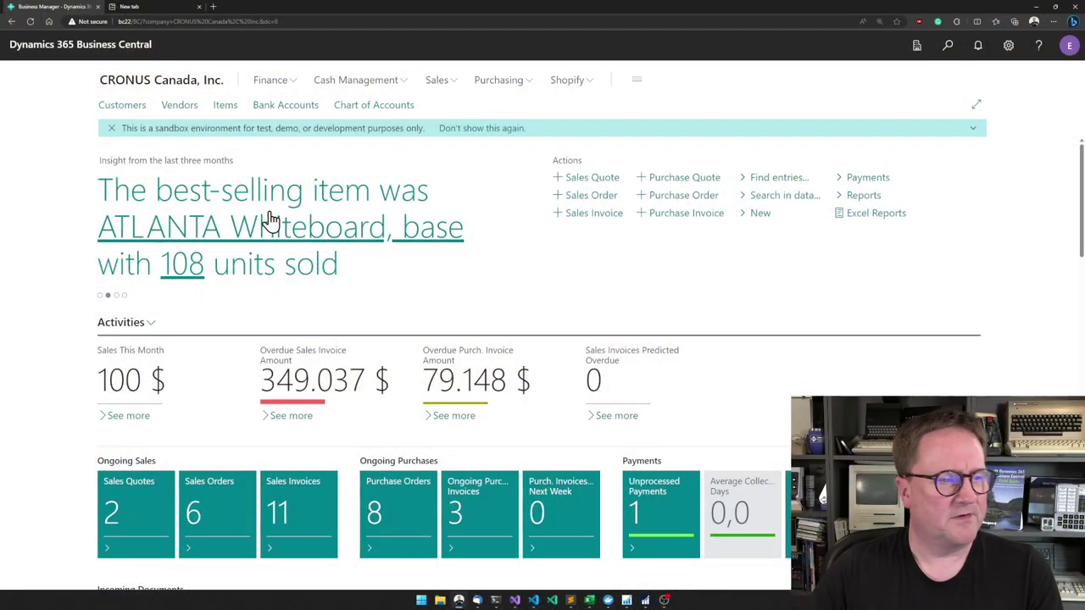
# Step: Open customer 10000 Adatum Corporation's card from the Customers list
pyautogui.click(146, 108)
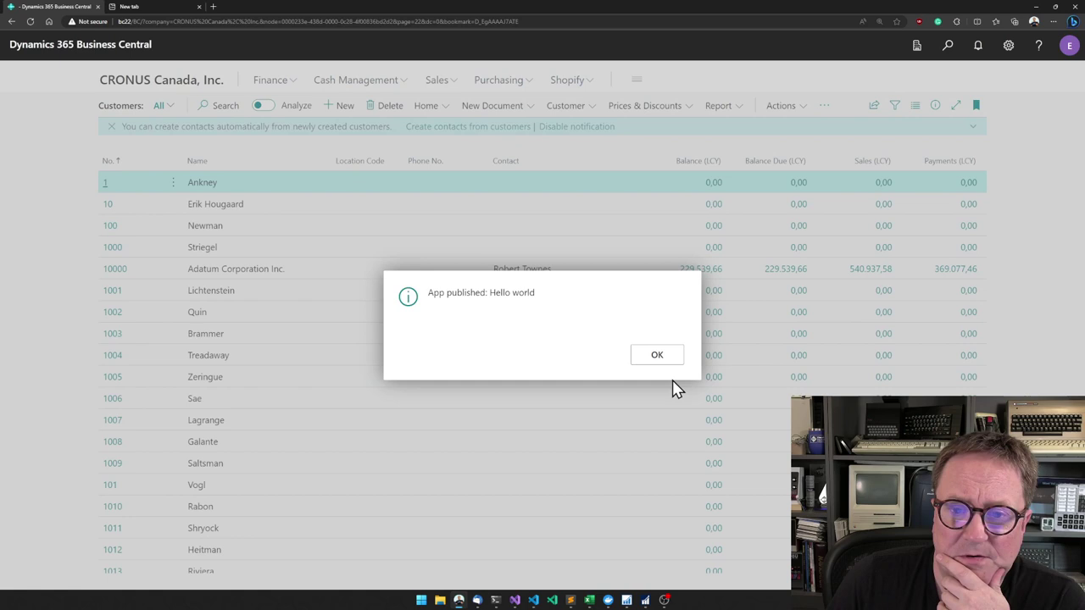
pyautogui.click(655, 358)
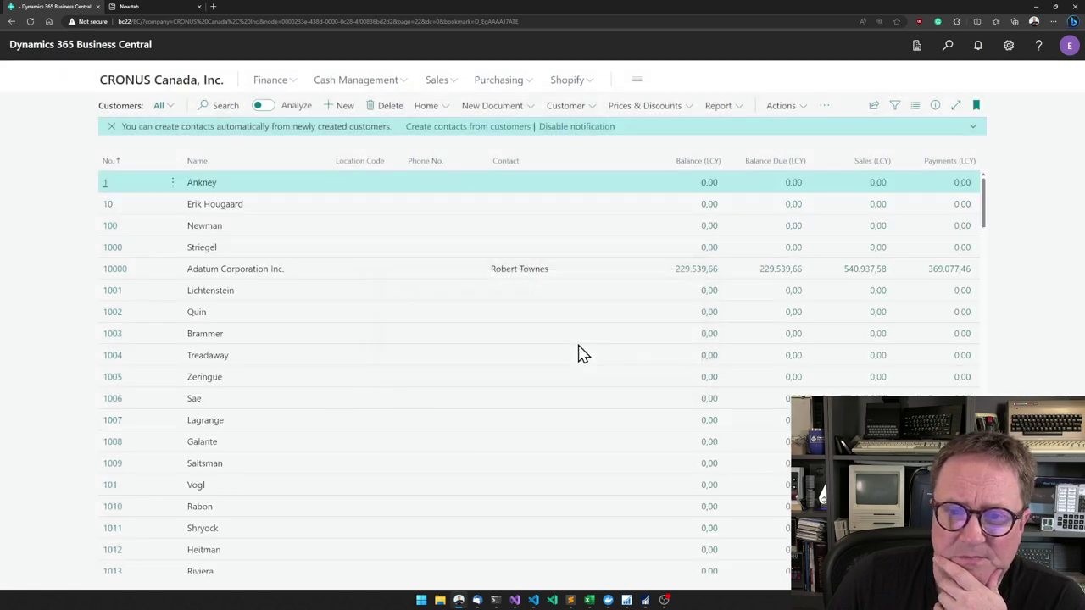
pyautogui.click(112, 273)
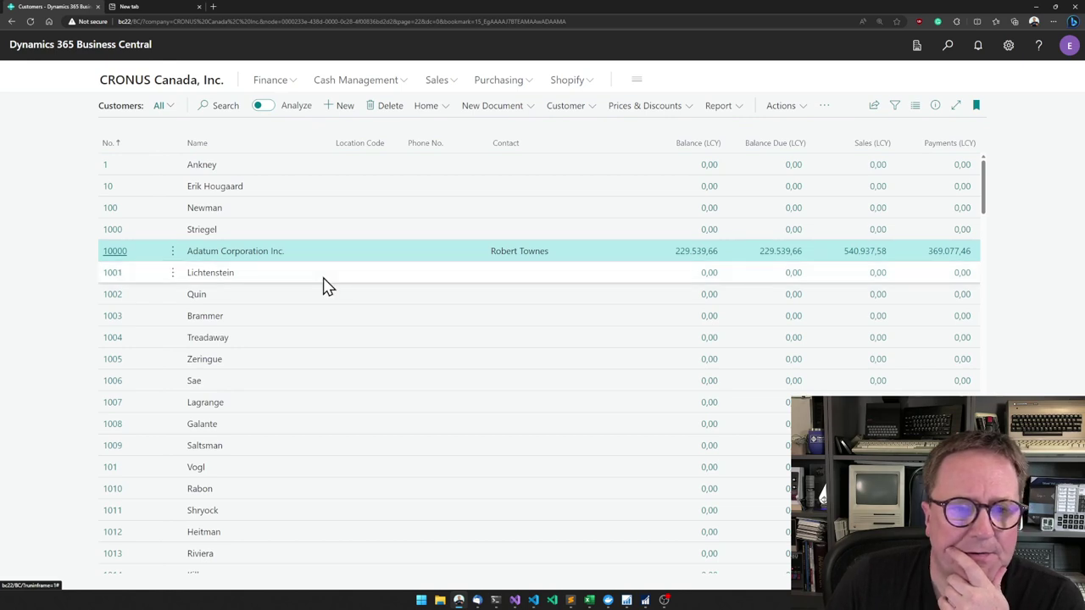
pyautogui.click(116, 252)
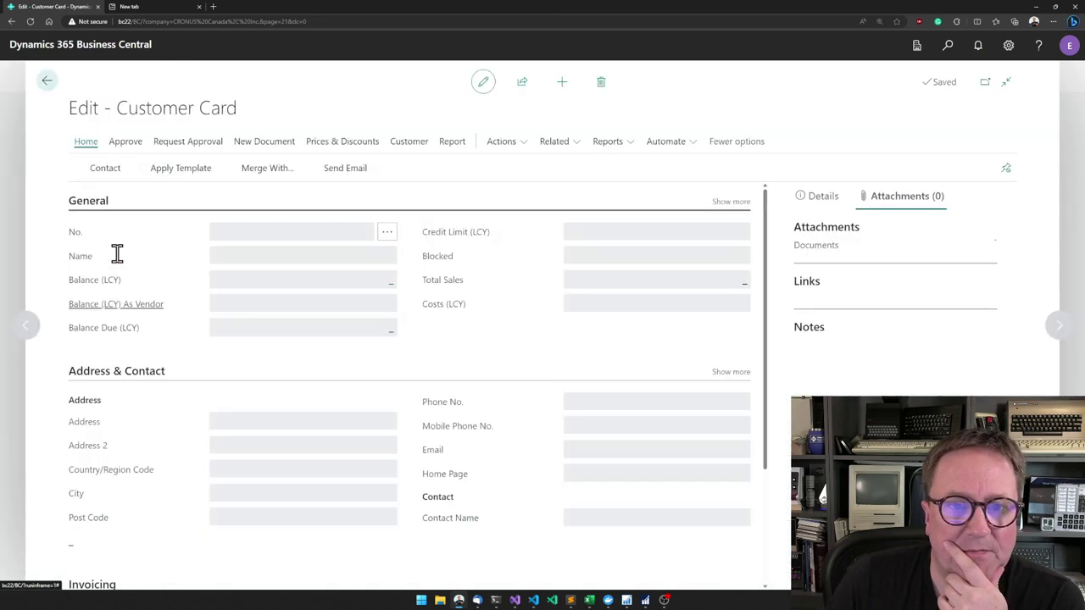
# Step: Import the raccoon image as Adatum's customer picture, replacing the old one, and go back
pyautogui.click(826, 204)
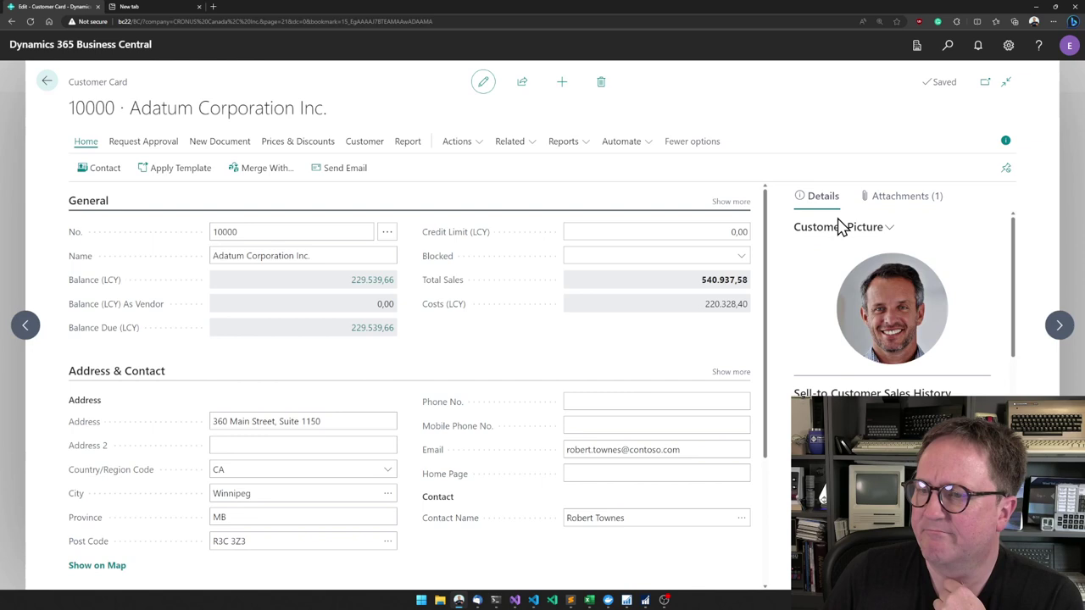
pyautogui.click(835, 229)
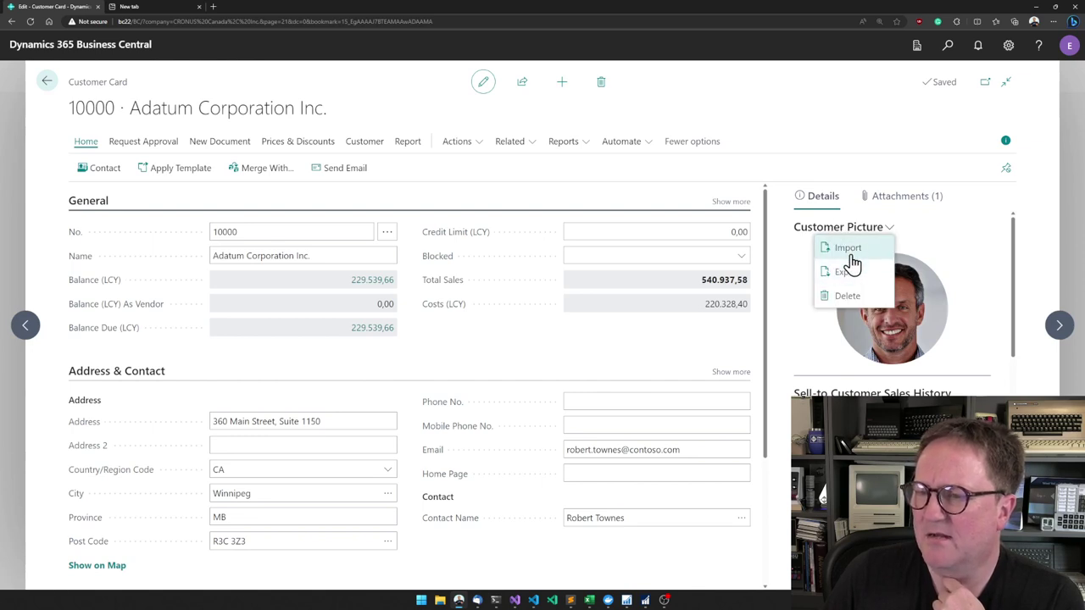
pyautogui.click(849, 249)
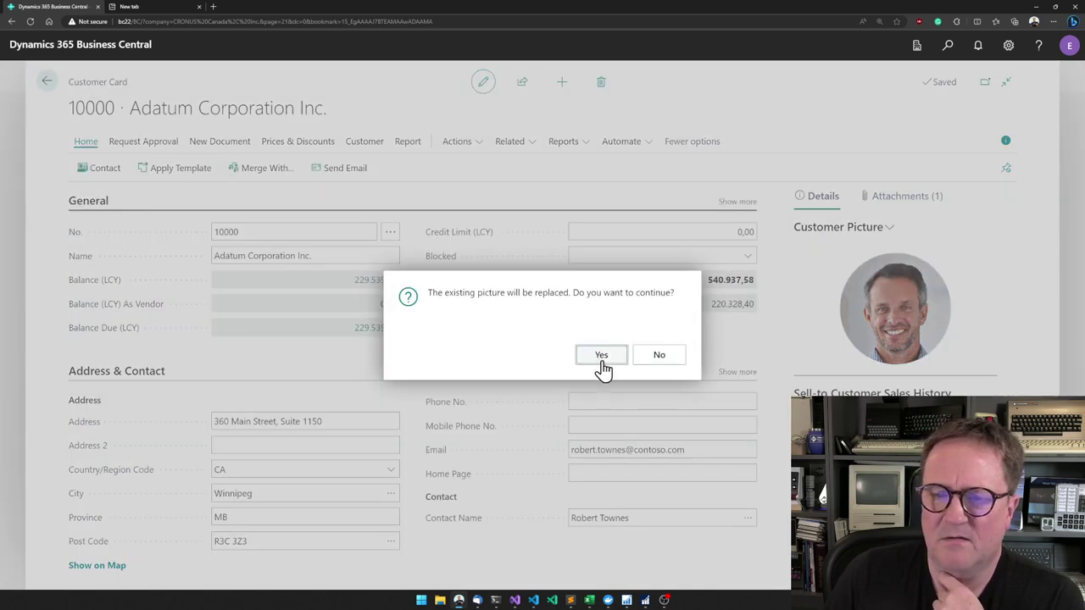
pyautogui.click(598, 361)
pyautogui.click(552, 338)
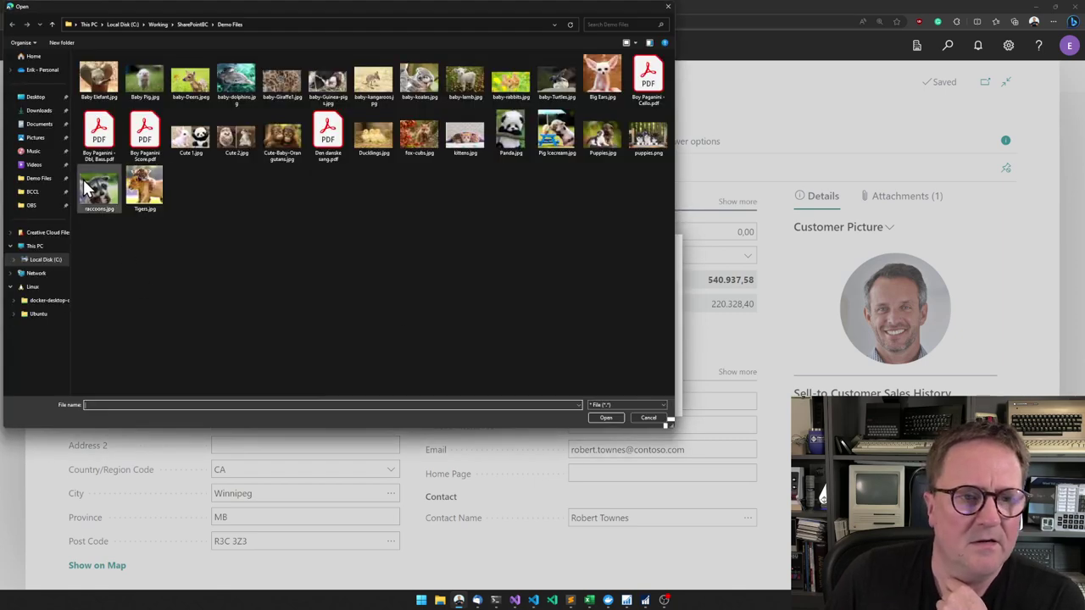
pyautogui.doubleClick(90, 192)
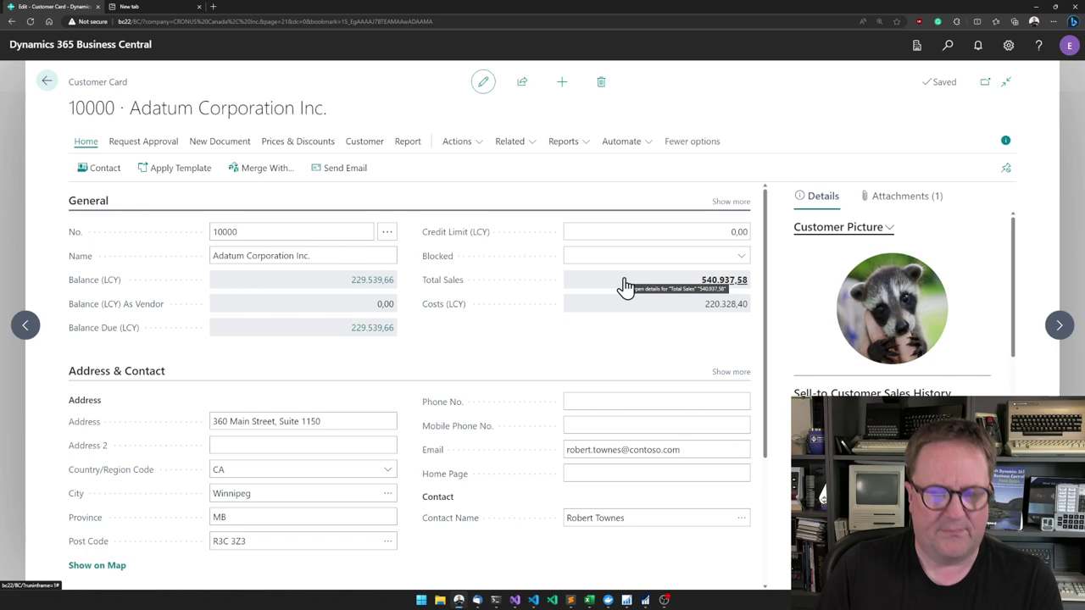
pyautogui.press('Escape')
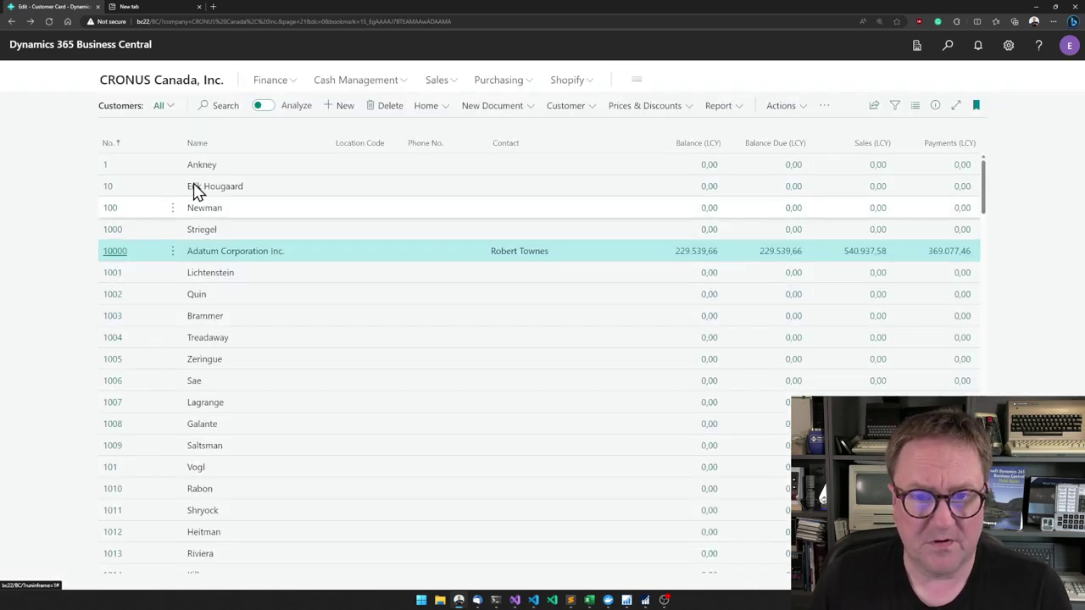
# Step: Open the card for item 1900-S PARIS Guest Chair, black from the Items list
pyautogui.press('Escape')
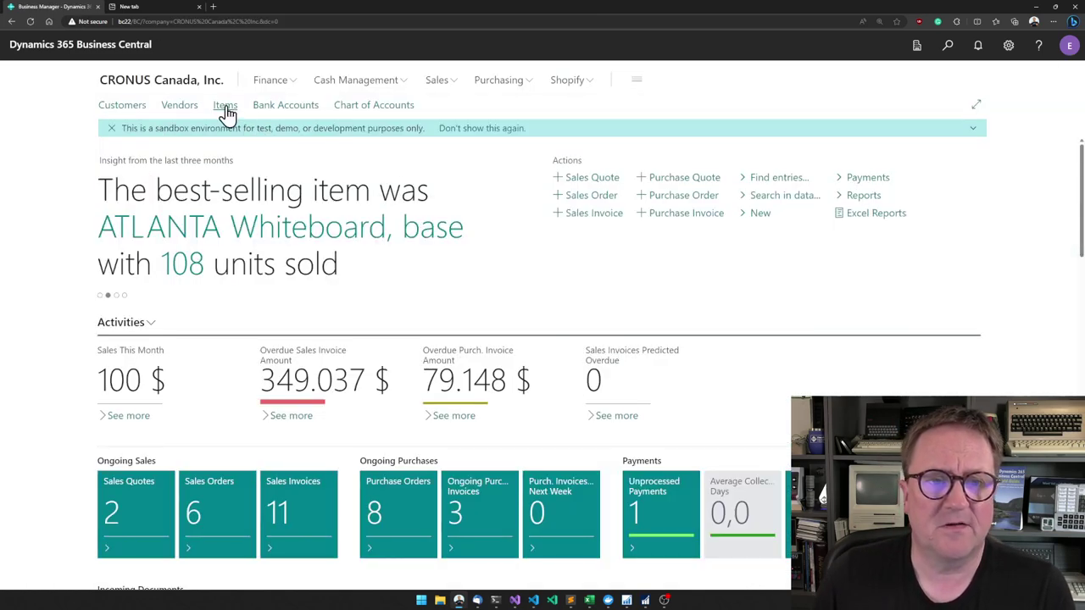
pyautogui.click(223, 107)
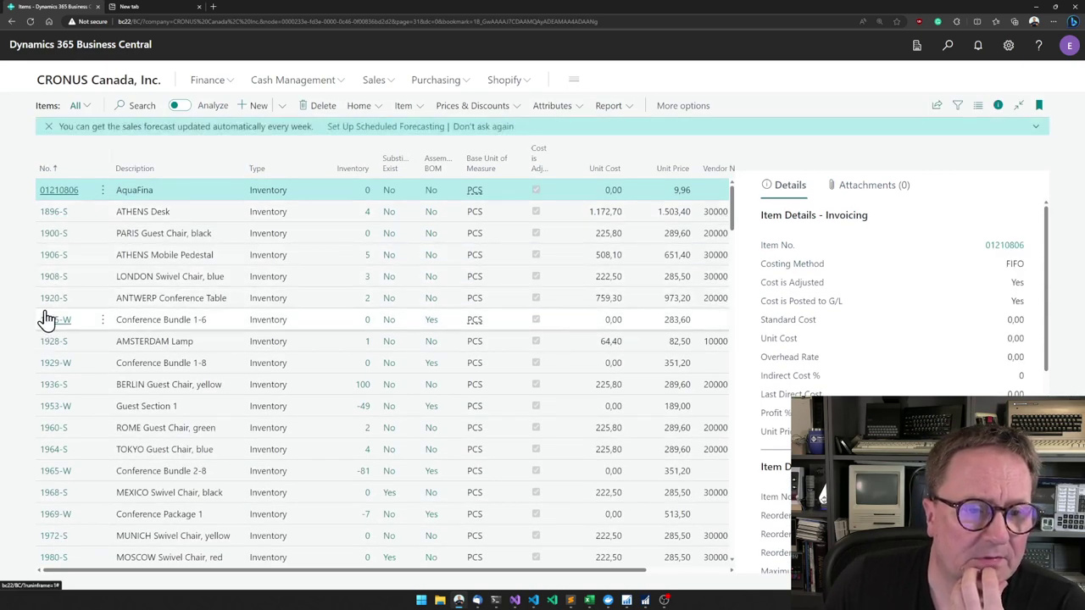
pyautogui.click(55, 235)
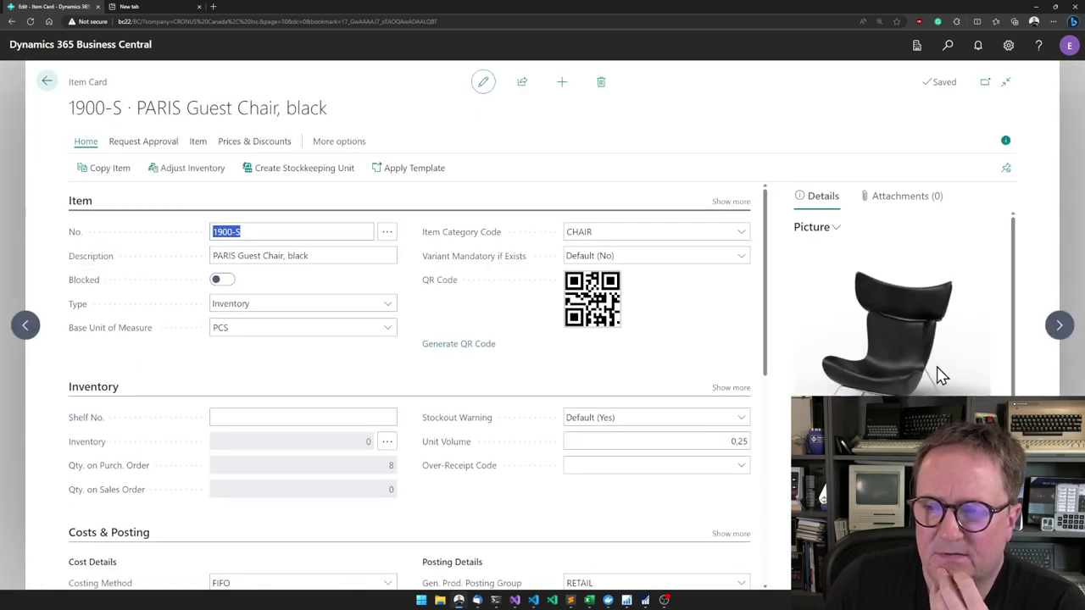
# Step: Replace the item's black chair picture with the tiger and lion cubs image
pyautogui.click(812, 229)
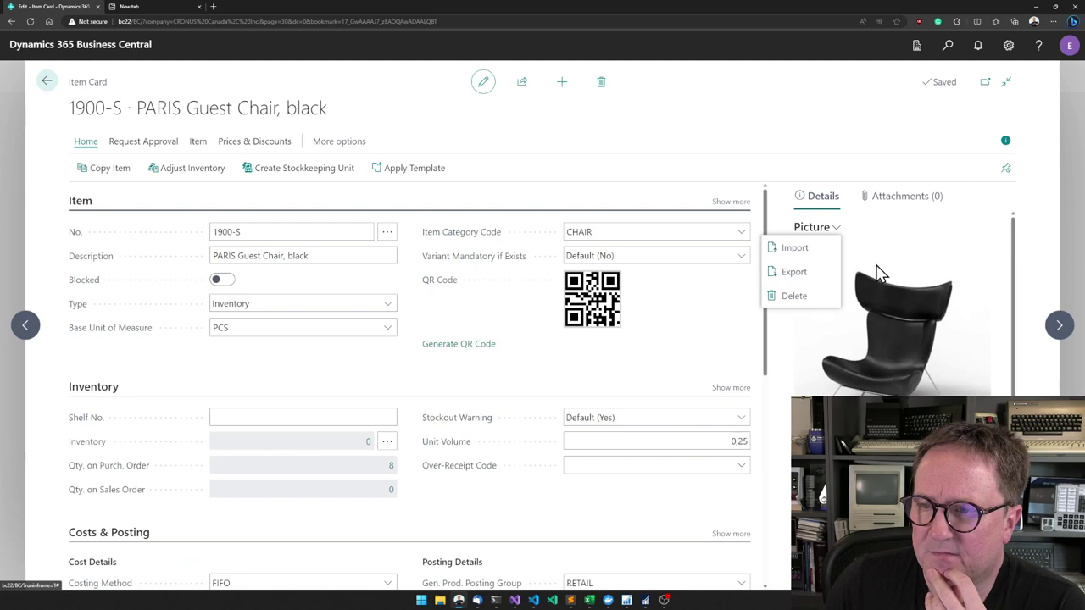
pyautogui.click(807, 249)
pyautogui.click(600, 357)
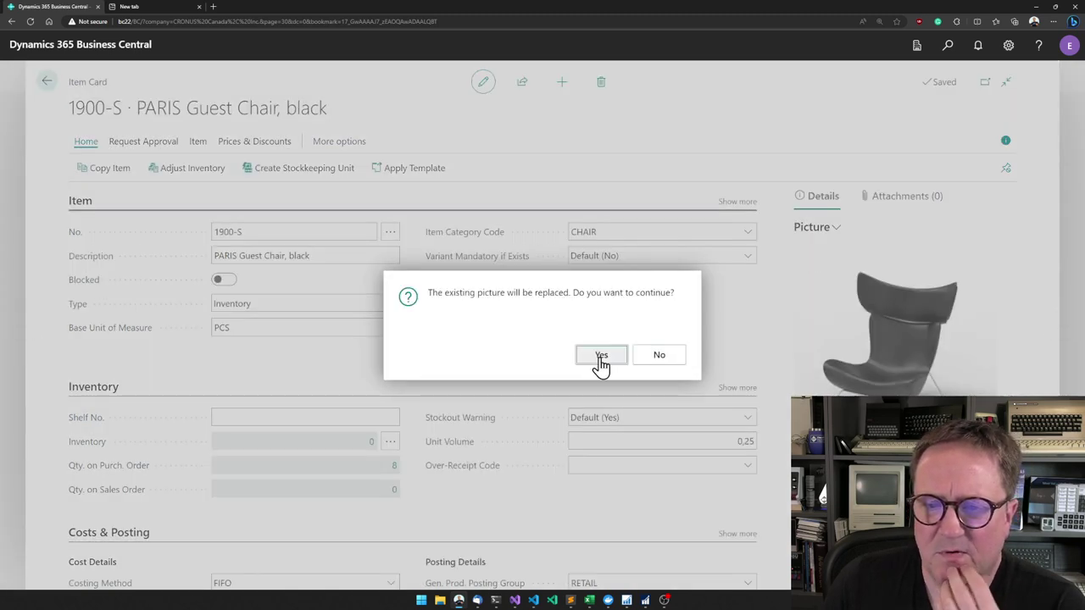
pyautogui.click(555, 339)
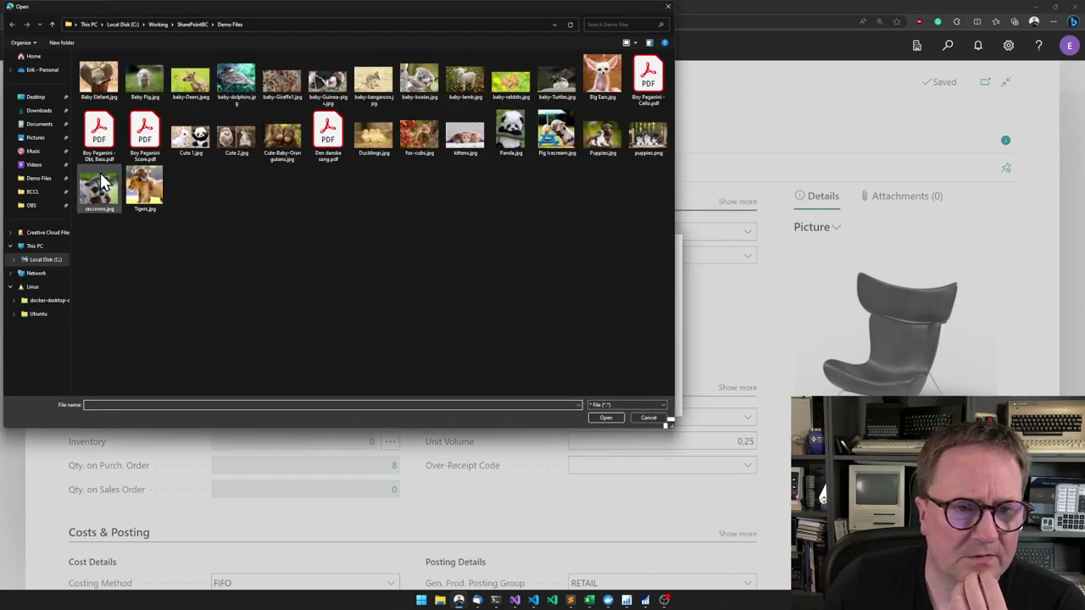
pyautogui.doubleClick(99, 187)
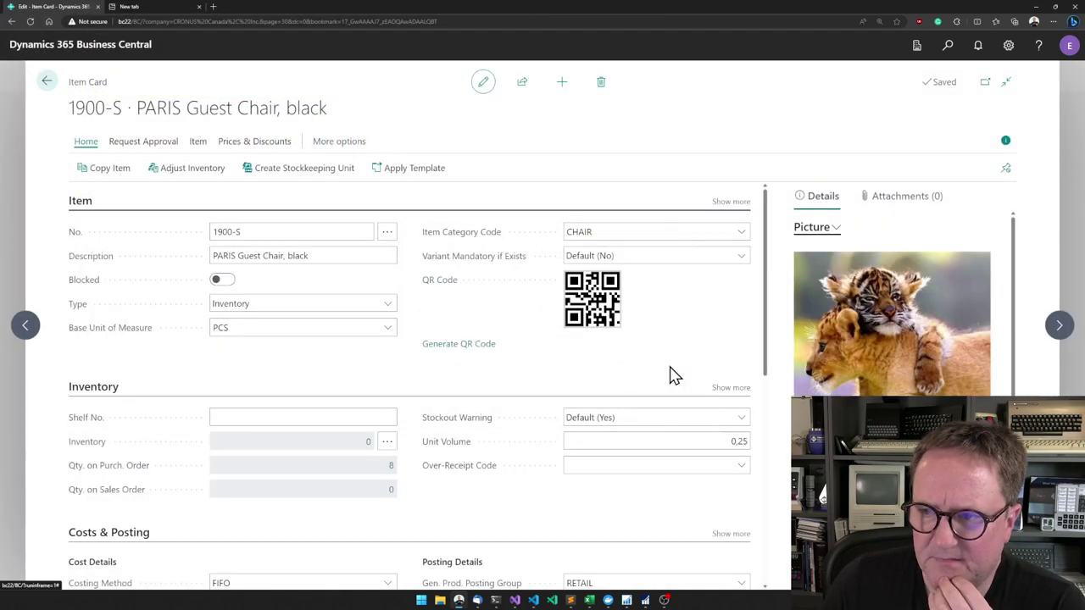
pyautogui.click(827, 231)
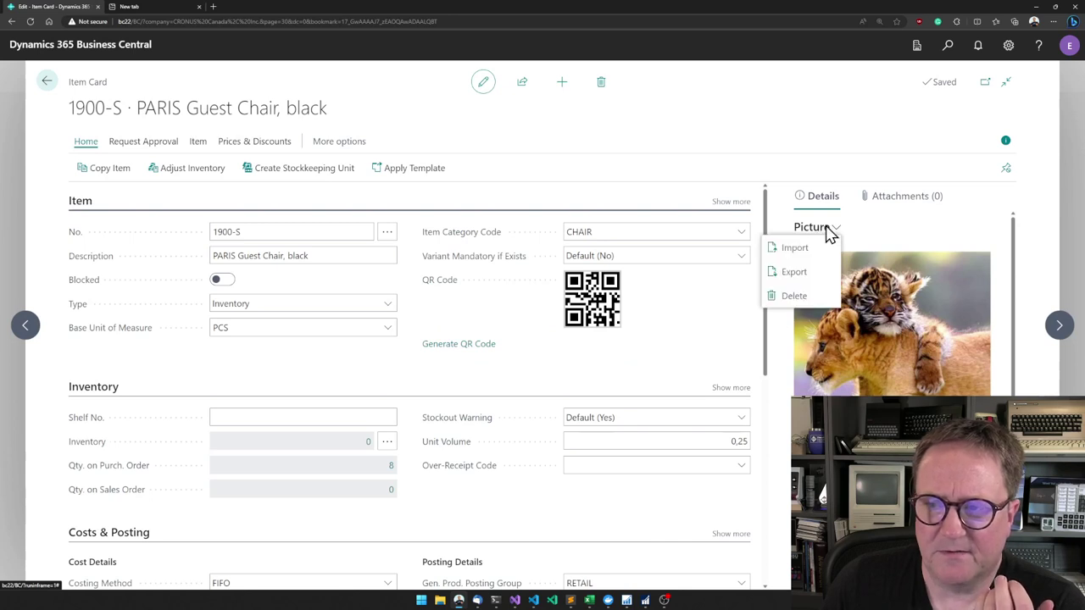
pyautogui.click(856, 234)
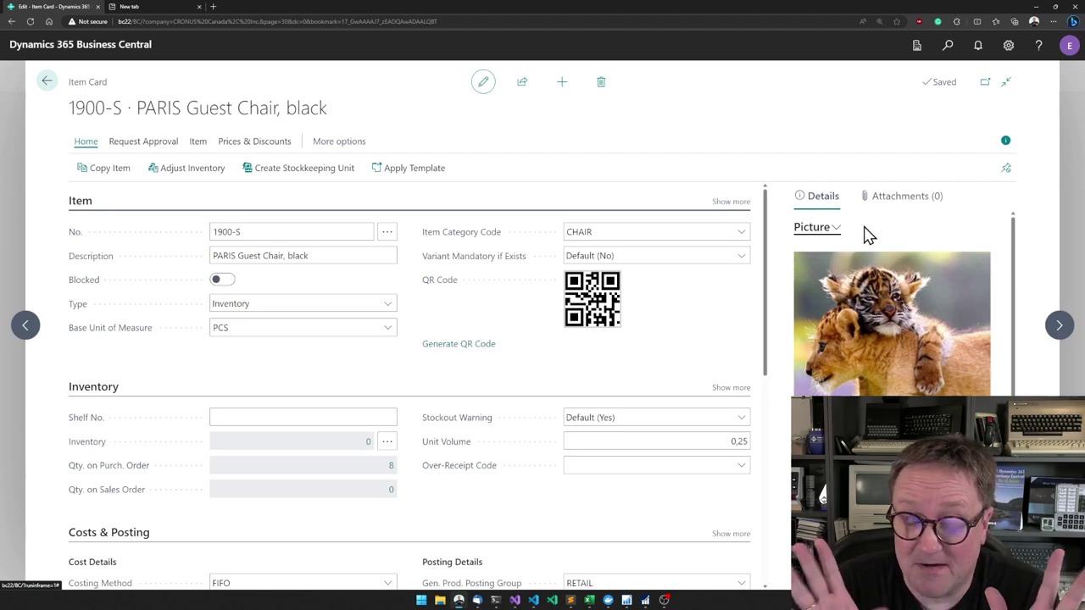
# Step: Open the Base Application 22.0 package object list in VS Code and enlarge the text
pyautogui.hotkey('alt', 'Tab')
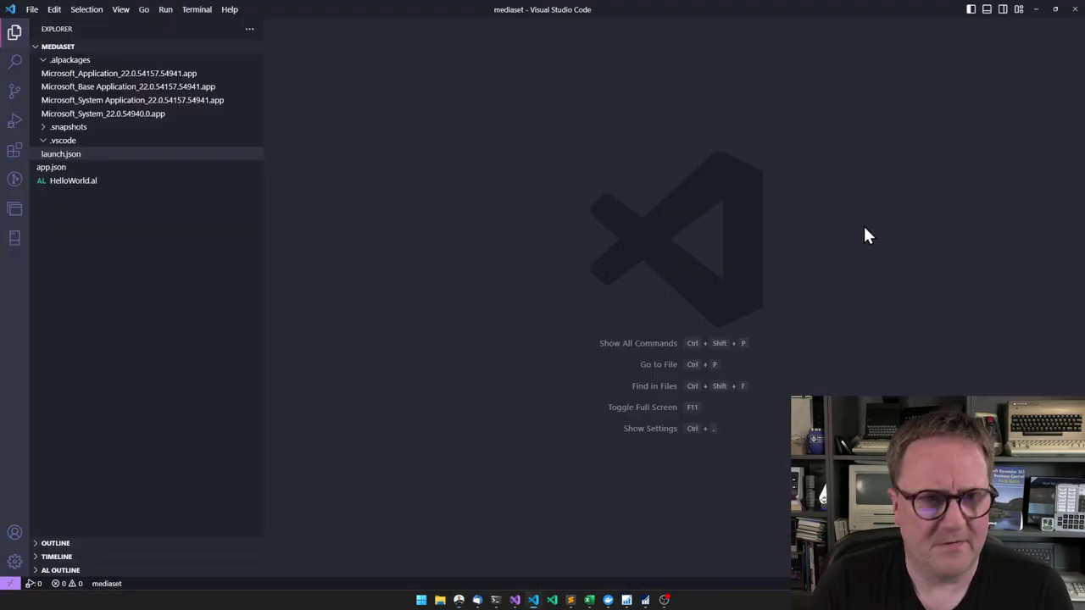
pyautogui.click(108, 88)
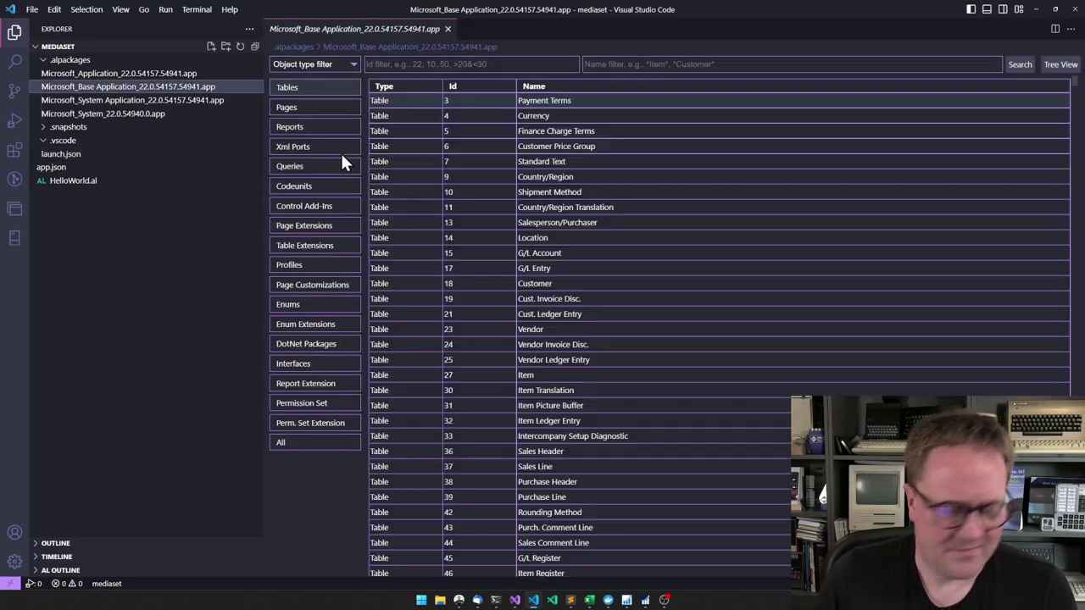
pyautogui.hotkey('ctrl', '=')
pyautogui.hotkey('ctrl', 'b')
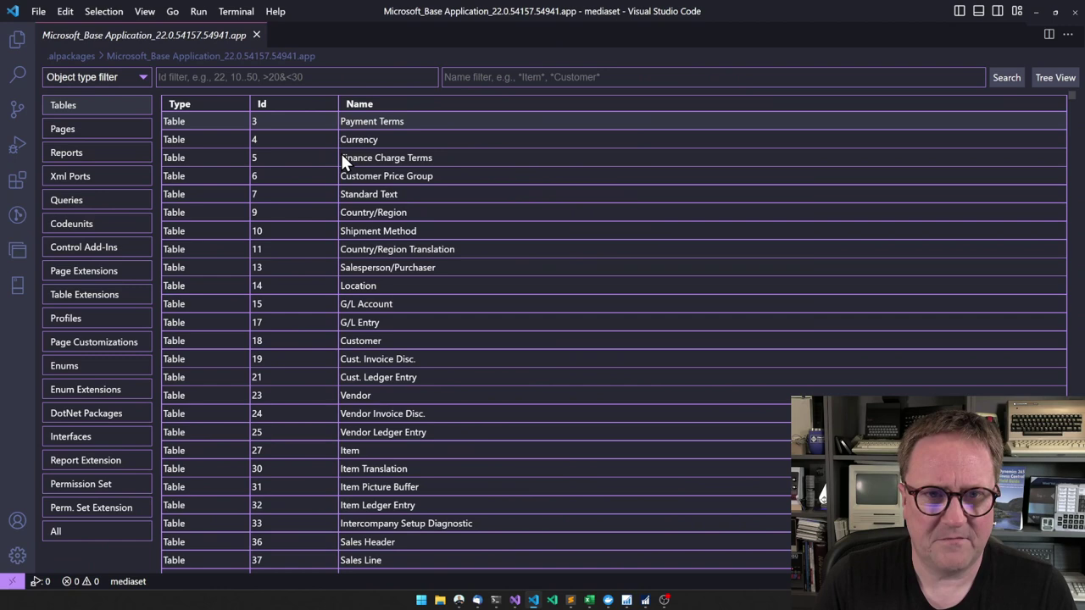
pyautogui.hotkey('ctrl', '=')
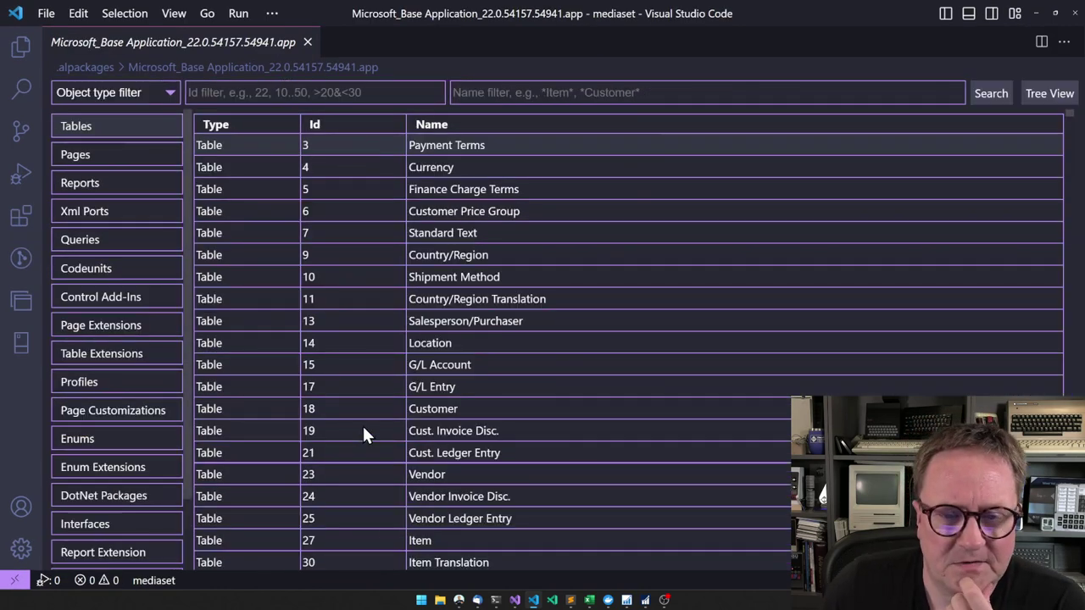
# Step: Open the Customer table source and search it for 'picture' and then 'Image'
pyautogui.doubleClick(359, 407)
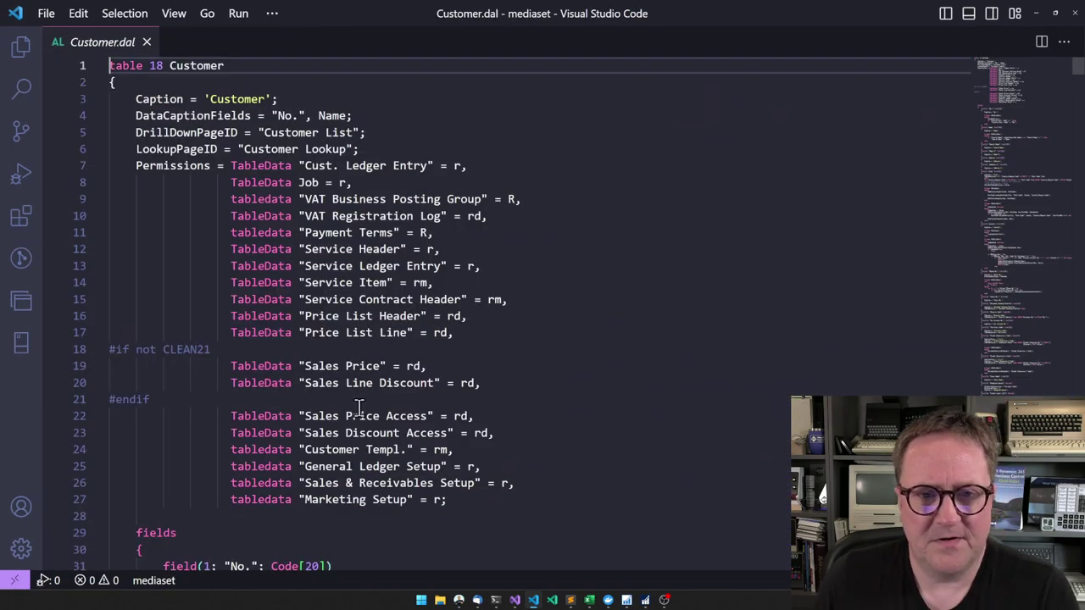
pyautogui.hotkey('ctrl', 'f')
pyautogui.write('picture')
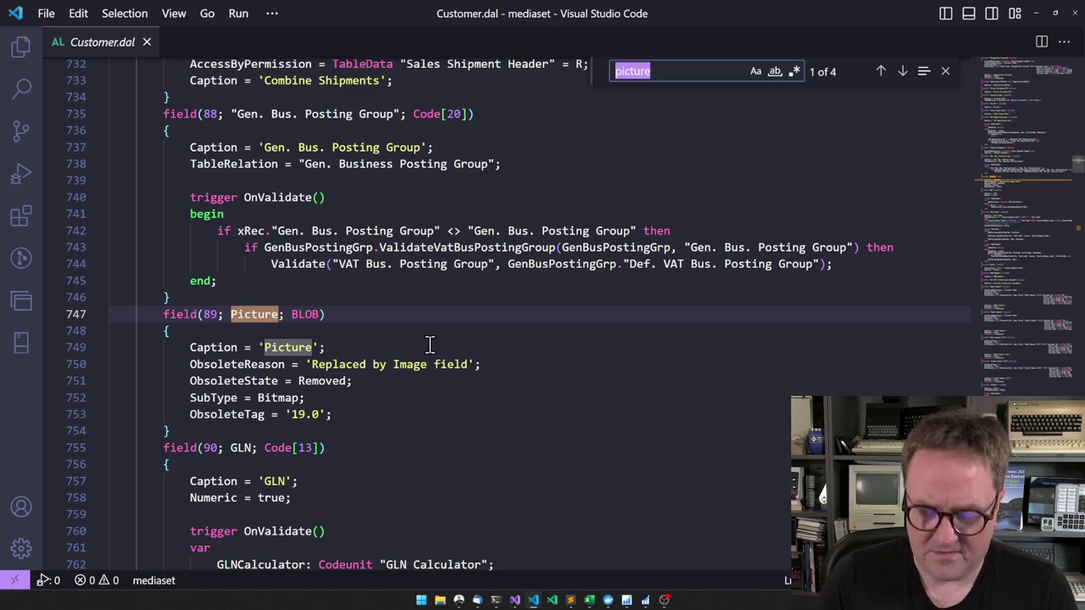
pyautogui.write('Image')
pyautogui.press('Return')
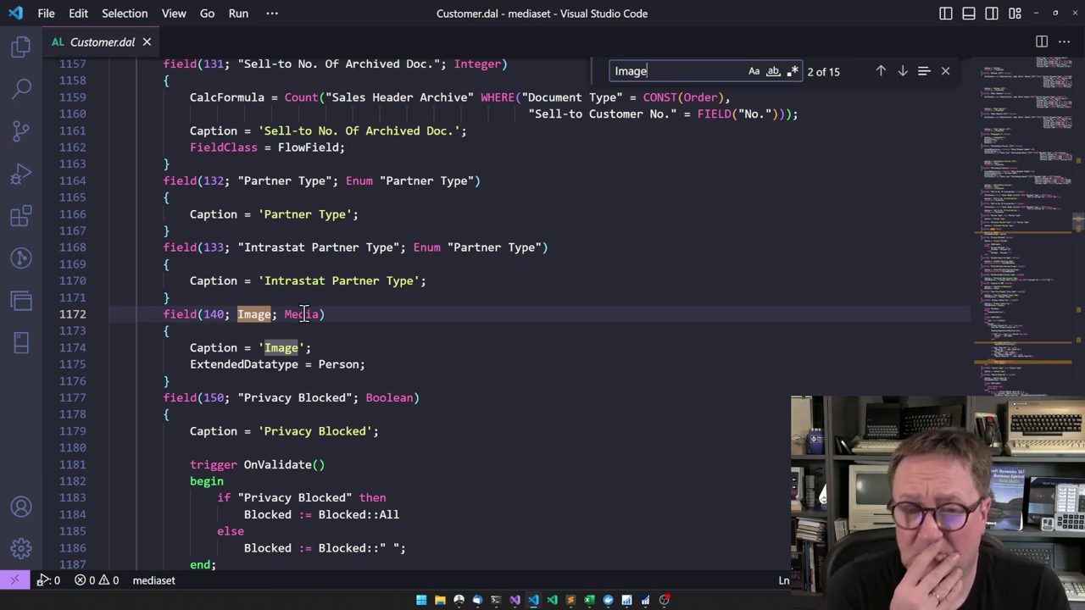
# Step: Close the Customer source and reopen the Base Application object list
pyautogui.click(147, 43)
pyautogui.click(24, 47)
pyautogui.click(97, 127)
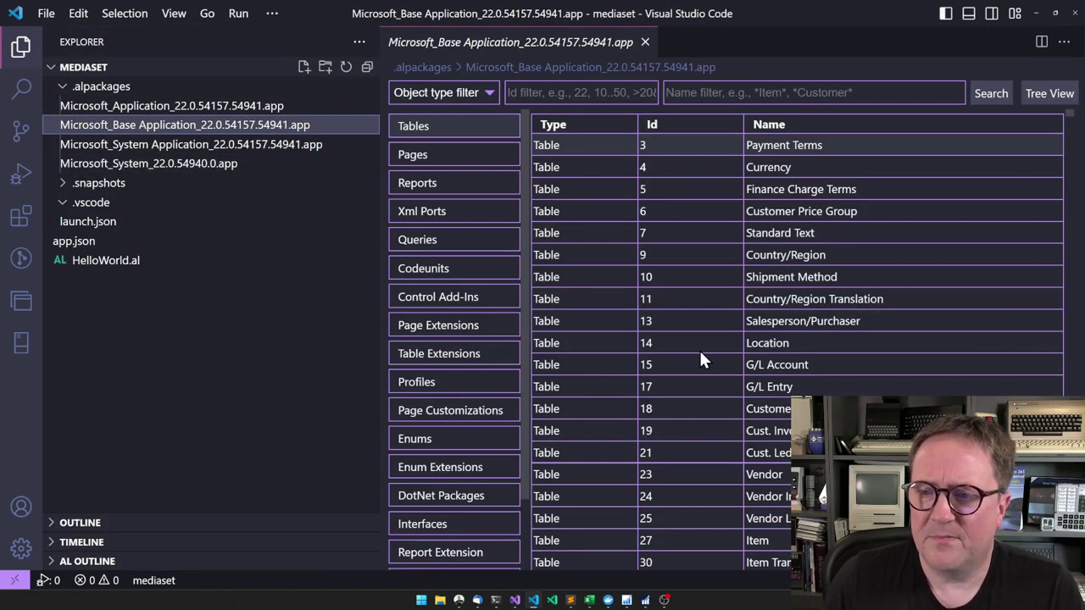
# Step: Open table 27 Item source and search 'picture' to find field 92 Picture of type MediaSet
pyautogui.doubleClick(685, 541)
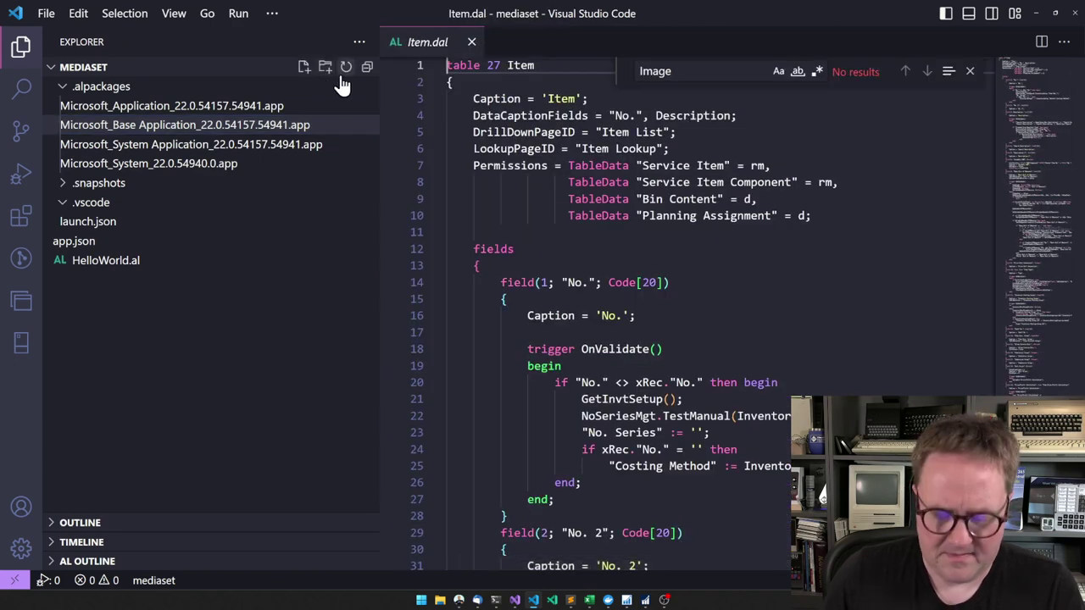
pyautogui.hotkey('ctrl', 'b')
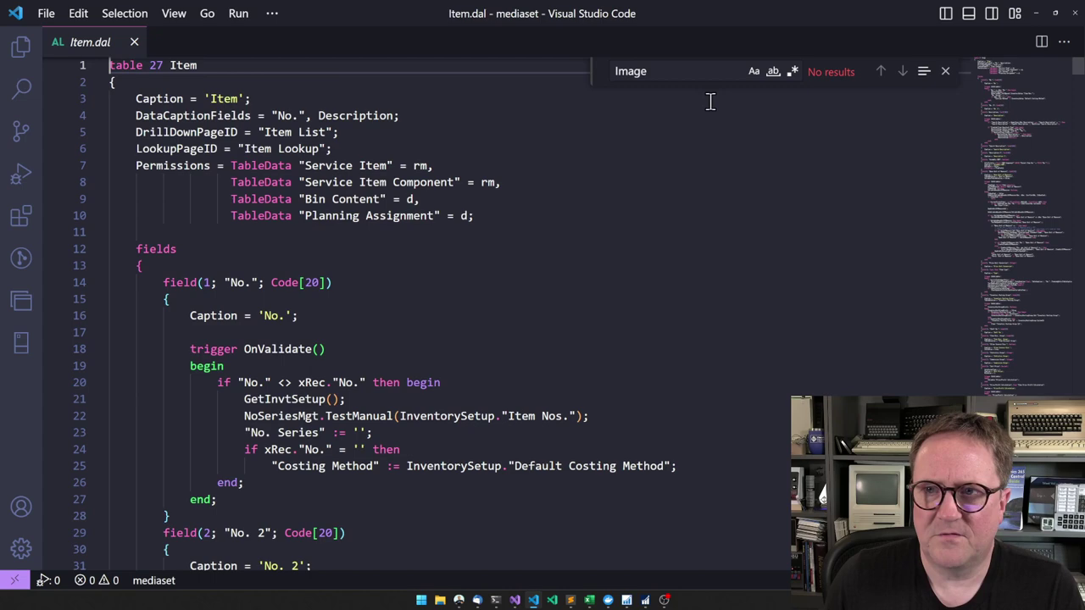
pyautogui.click(690, 73)
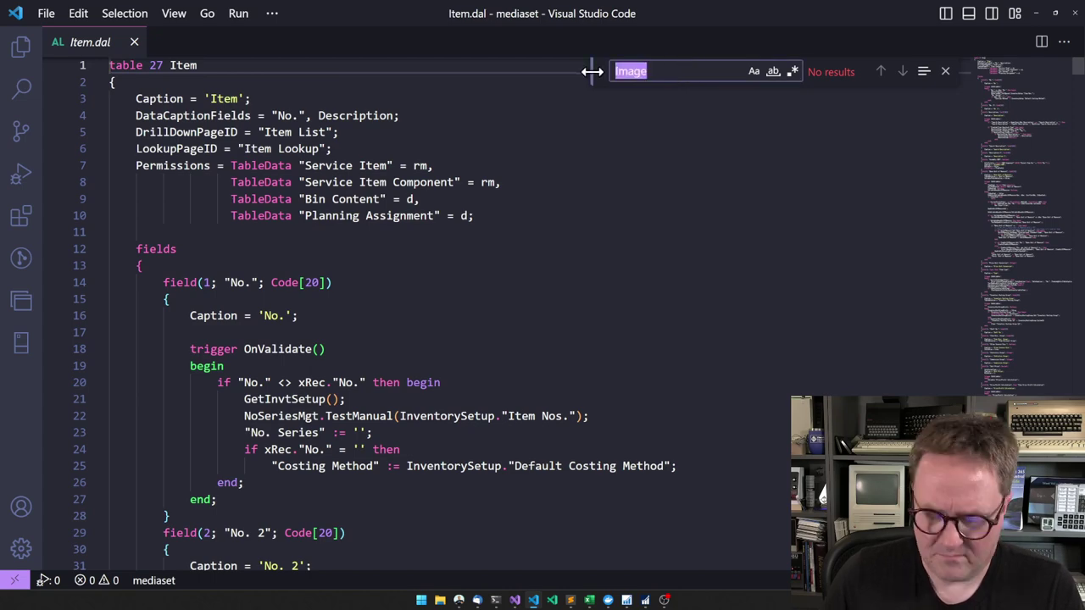
pyautogui.write('picture')
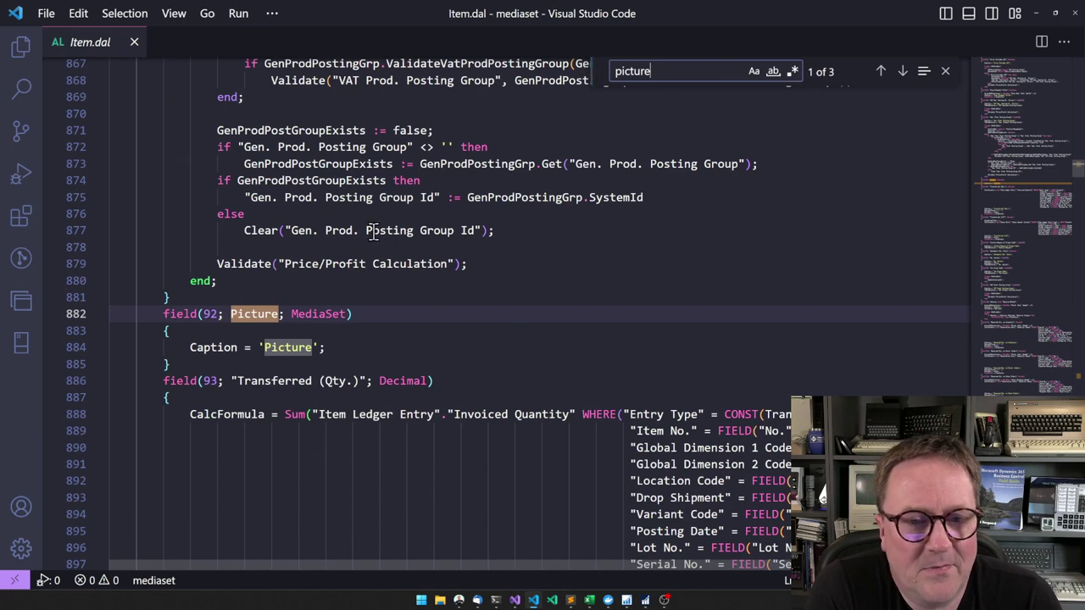
pyautogui.doubleClick(327, 316)
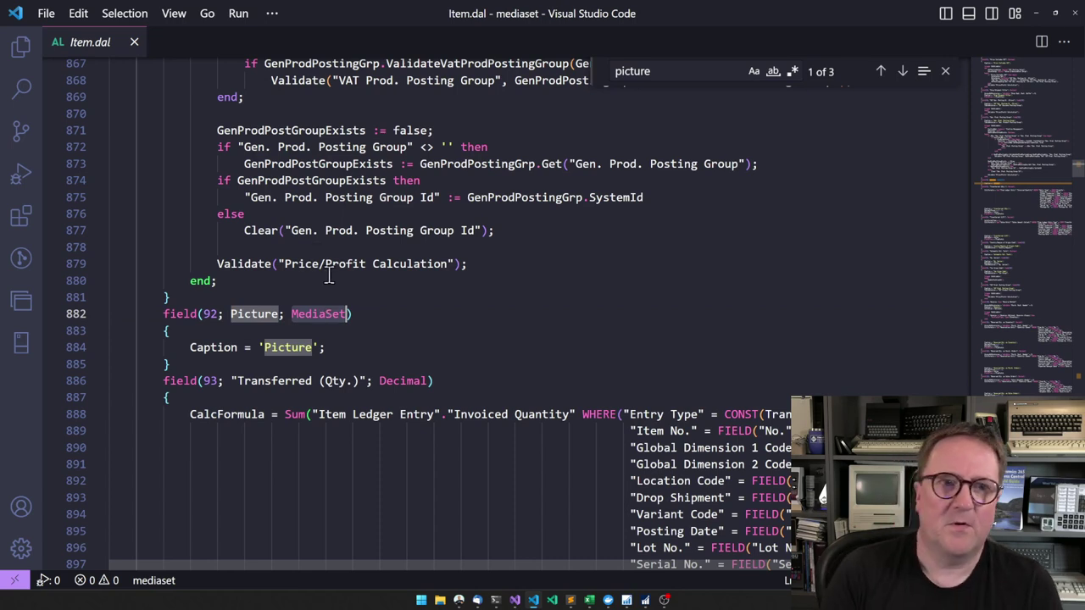
pyautogui.click(20, 48)
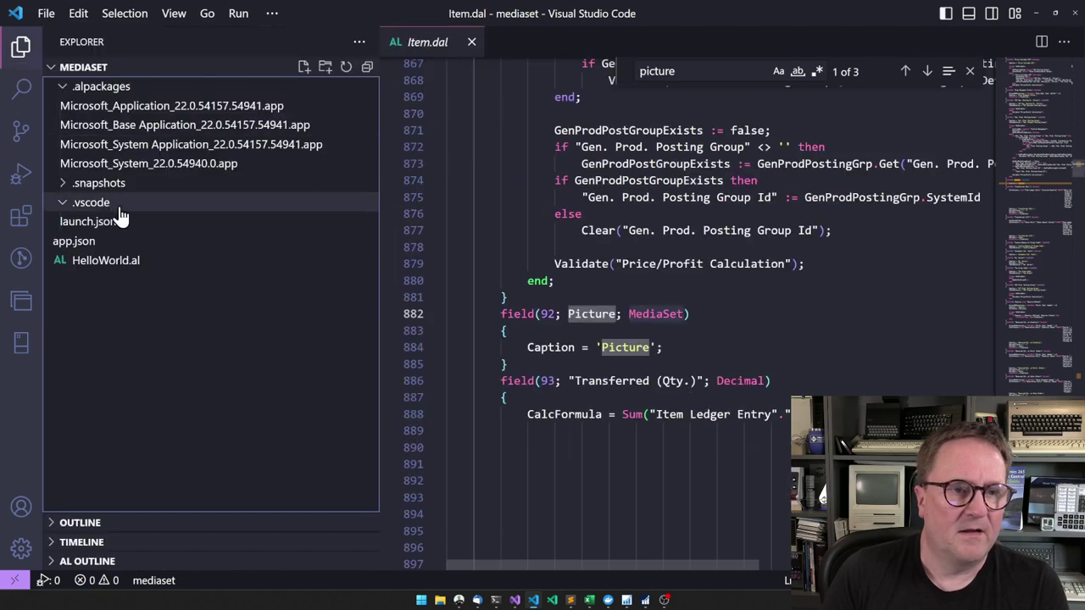
# Step: In HelloWorld.al's OnOpenPage trigger, write Rec.Picture using IntelliSense
pyautogui.click(98, 268)
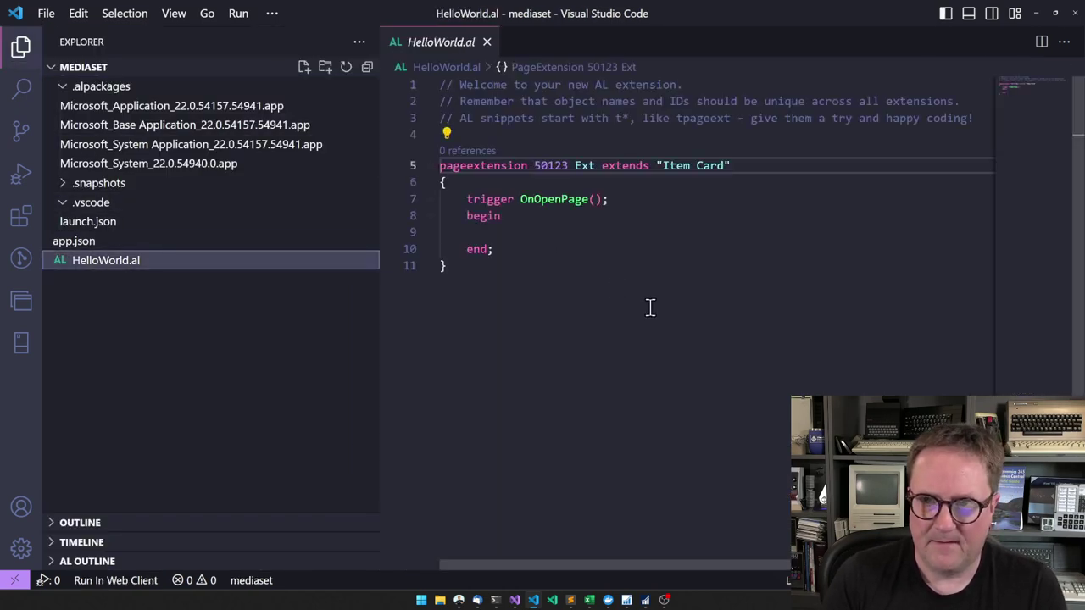
pyautogui.hotkey('ctrl', 'b')
pyautogui.click(158, 231)
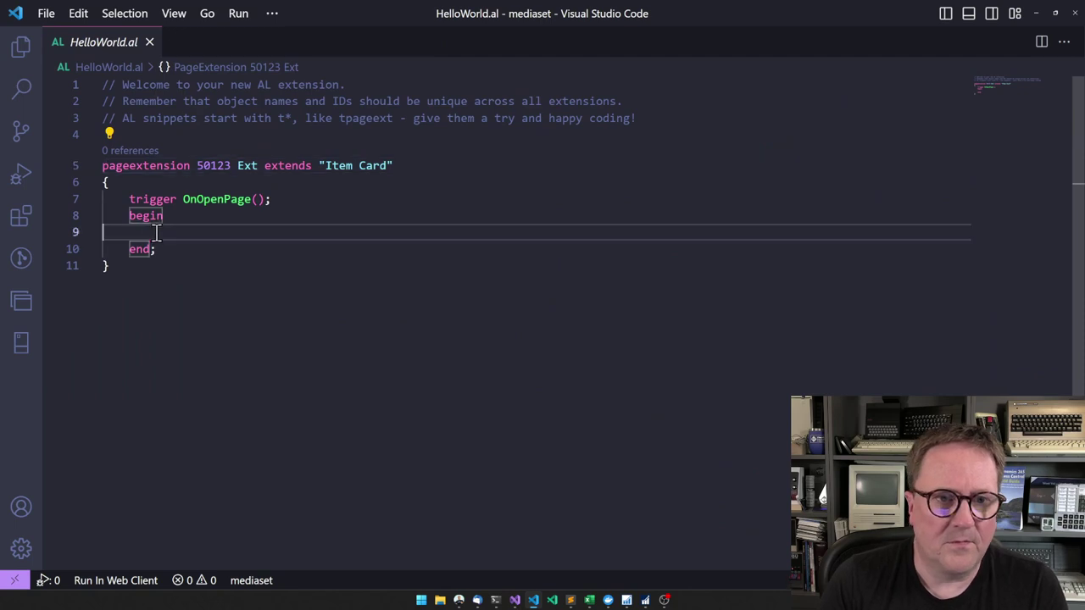
pyautogui.press('Tab')
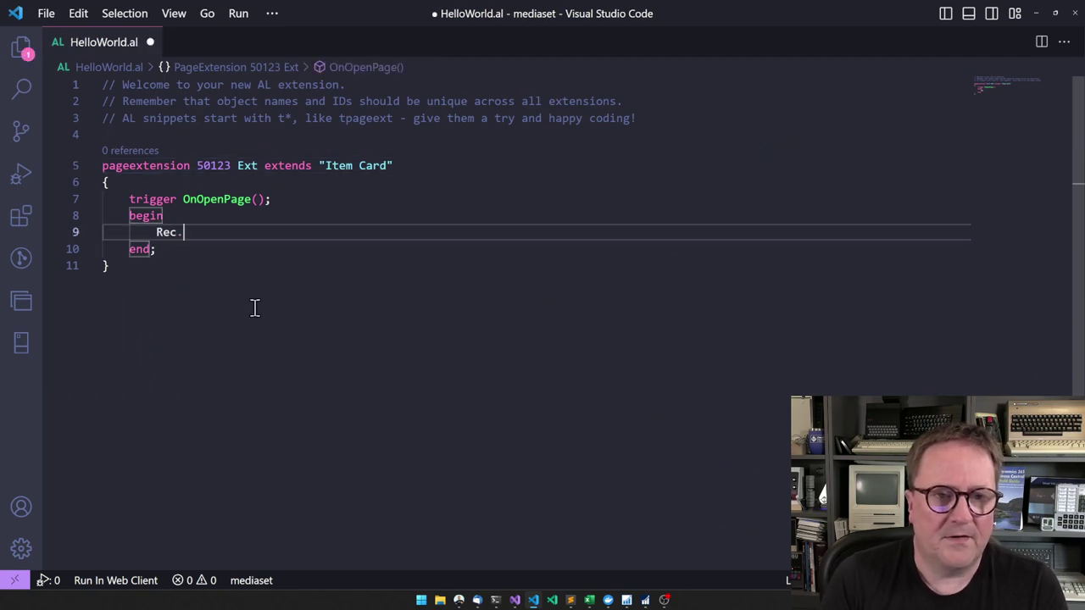
pyautogui.write('P')
pyautogui.press('Down')
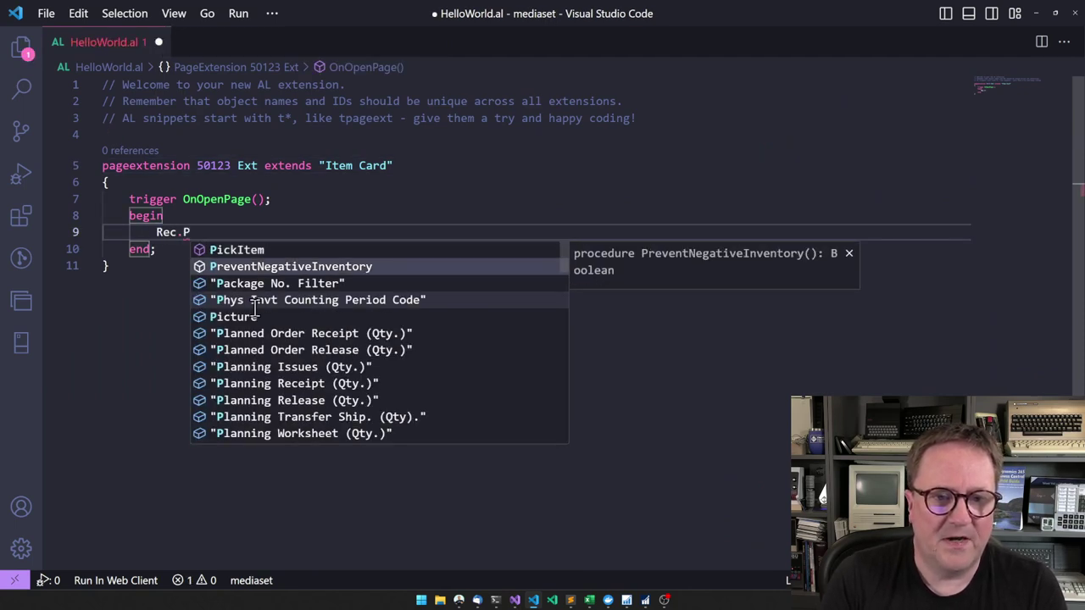
pyautogui.press('Down')
pyautogui.press('Down')
pyautogui.press('Down')
pyautogui.press('Return')
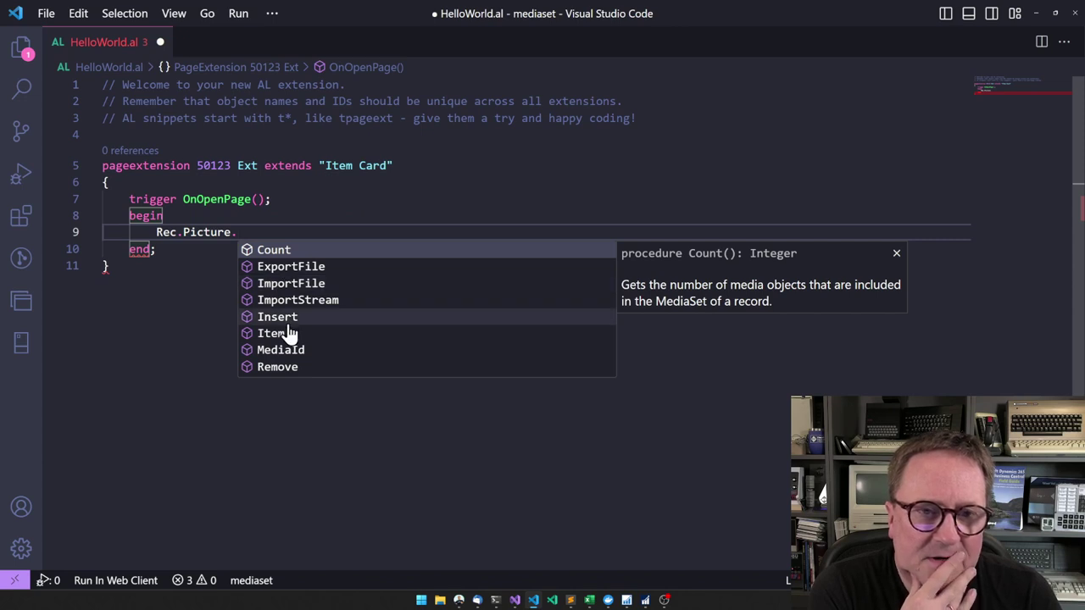
# Step: Declare 'var Customer: Record Customer;' and add a Customer.Image. line
pyautogui.click(273, 199)
pyautogui.press('Return')
pyautogui.write('var')
pyautogui.press('Return')
pyautogui.write('Customer: R')
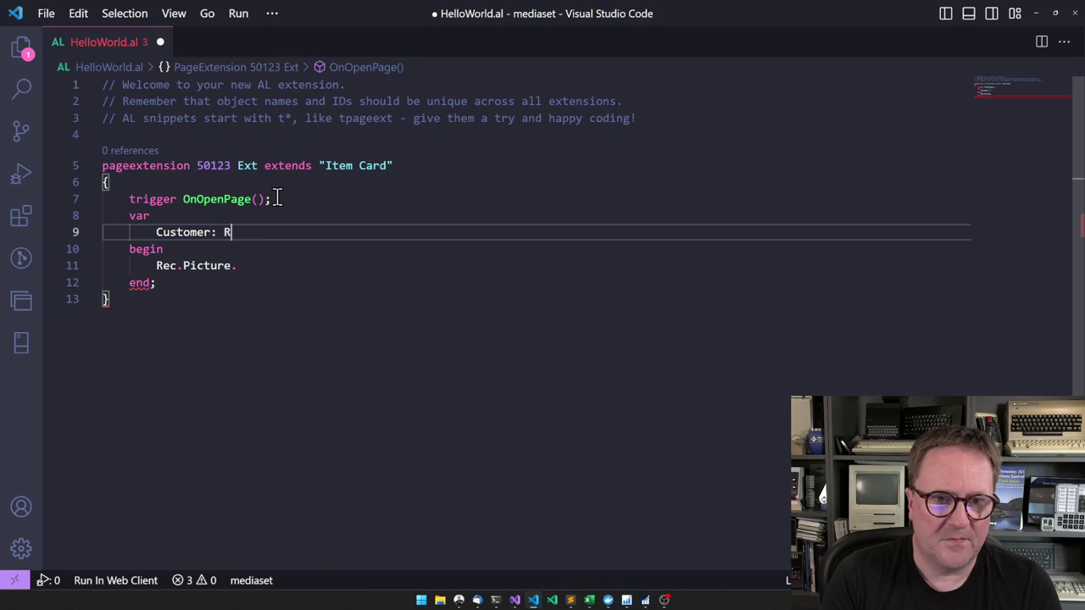
pyautogui.write('ecord')
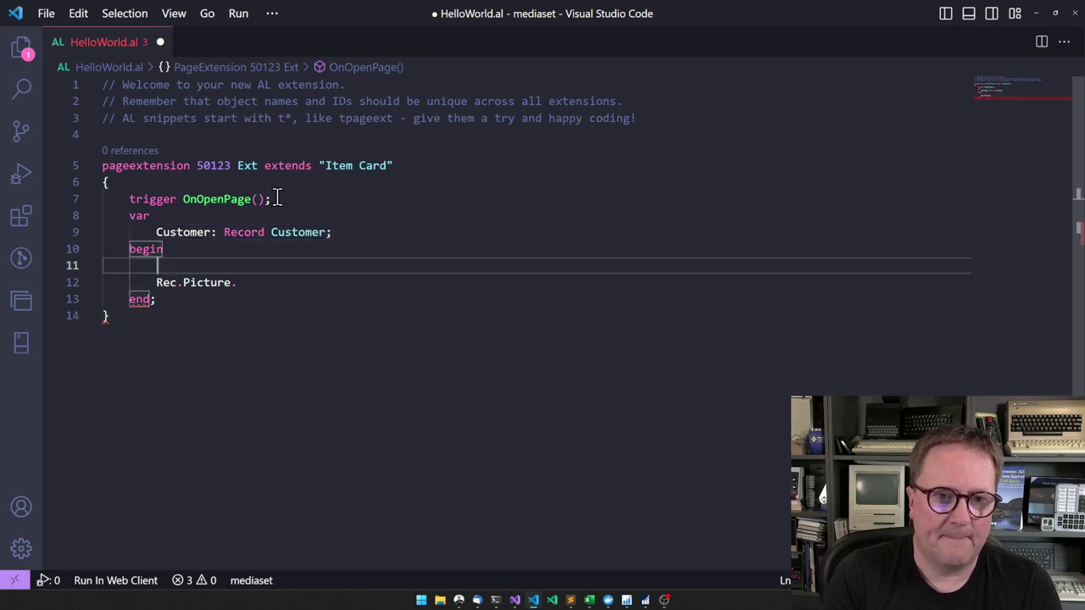
pyautogui.write('Custo')
pyautogui.press('BackSpace')
pyautogui.press('BackSpace')
pyautogui.press('BackSpace')
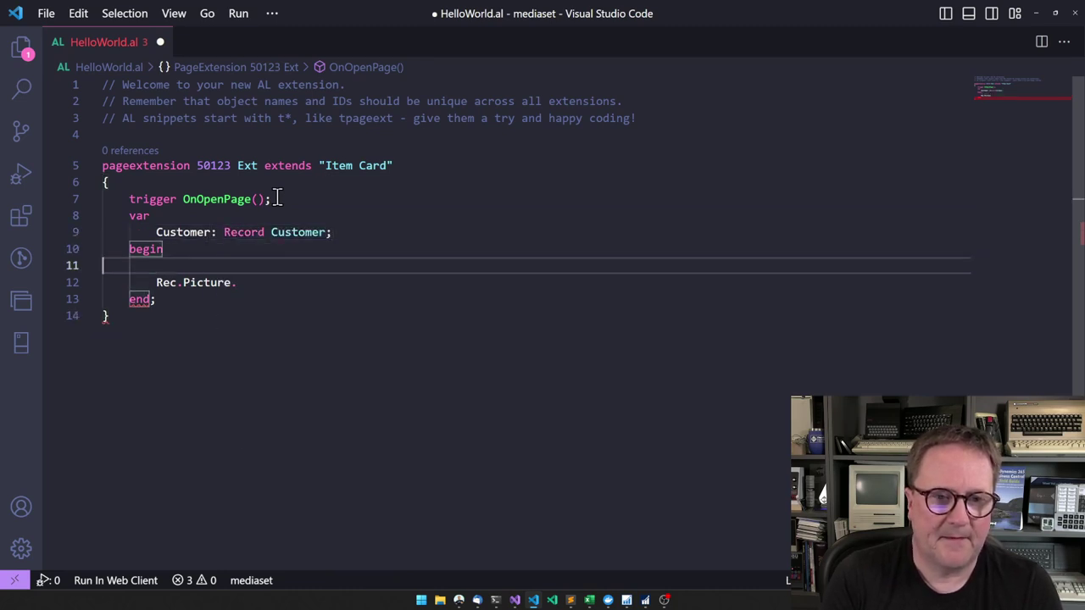
pyautogui.write('Customer.')
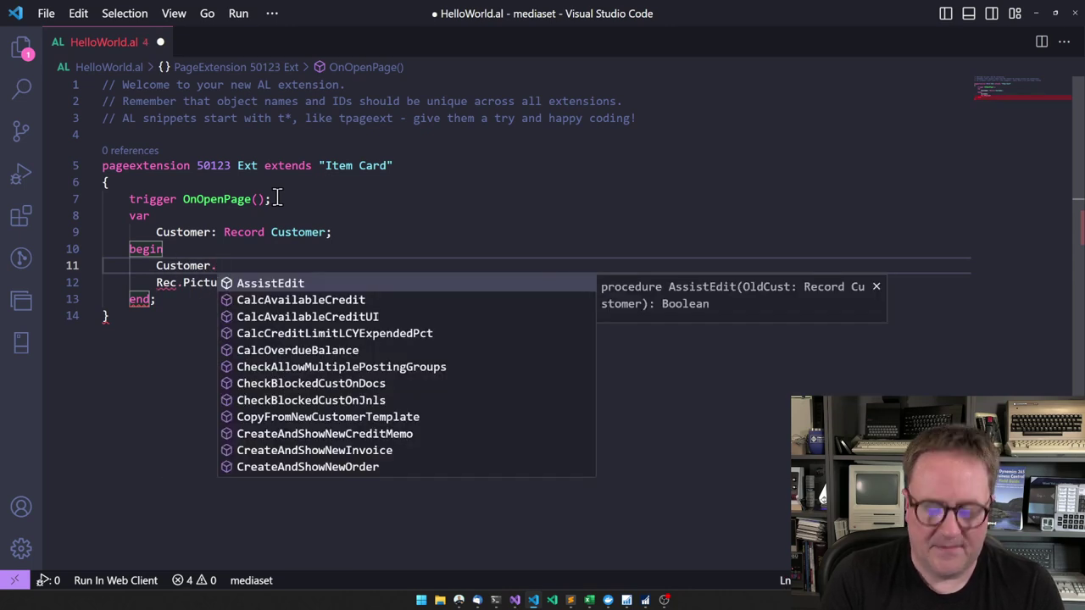
pyautogui.write('Image.')
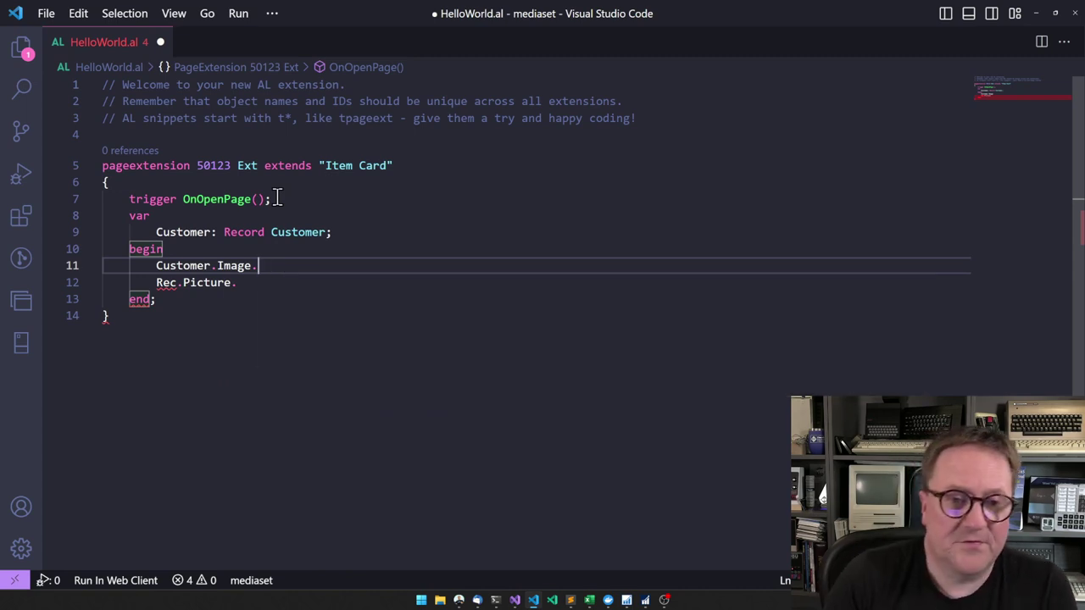
pyautogui.press('Escape')
# Step: Comment out the Customer.Image. line with // and retype Rec.Picture. to list its members
pyautogui.click(243, 283)
pyautogui.press('BackSpace')
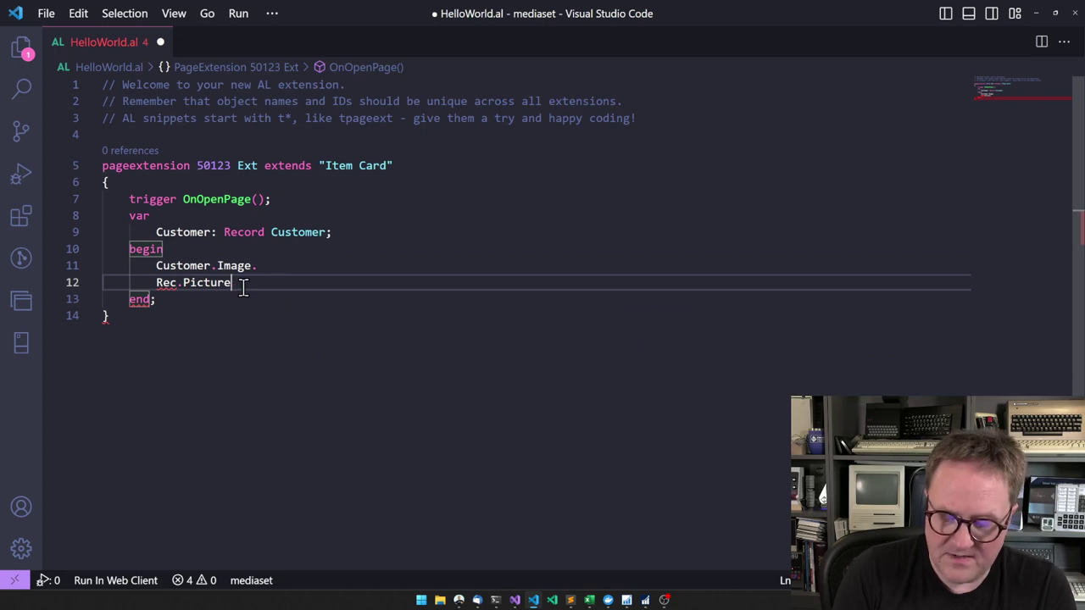
pyautogui.press('Up')
pyautogui.press('Home')
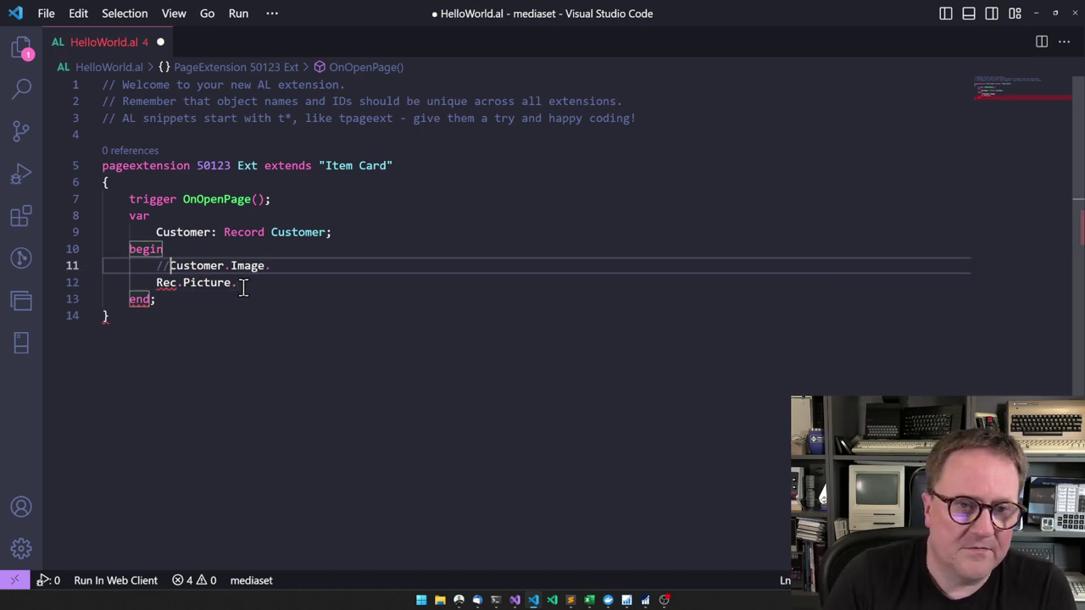
pyautogui.write('//')
pyautogui.press('Down')
pyautogui.write('.')
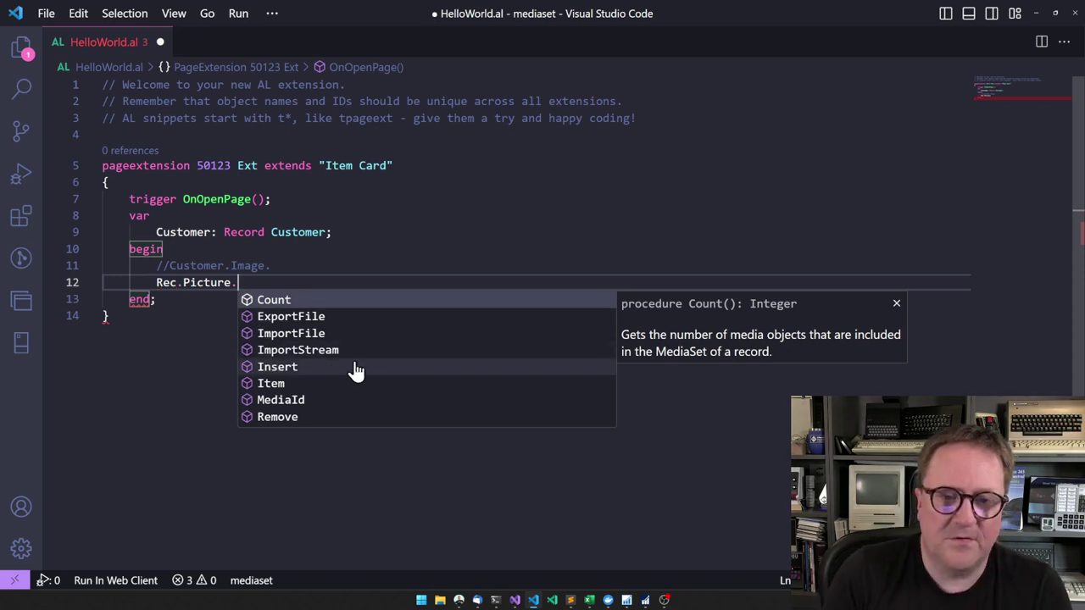
# Step: Read the Rec.Picture MediaSet methods (ImportFile, ImportStream, Insert, Item, MediaId, Remove), then return to Business Central
pyautogui.press('Down')
pyautogui.press('Down')
pyautogui.press('Down')
pyautogui.press('Up')
pyautogui.press('Up')
pyautogui.press('Up')
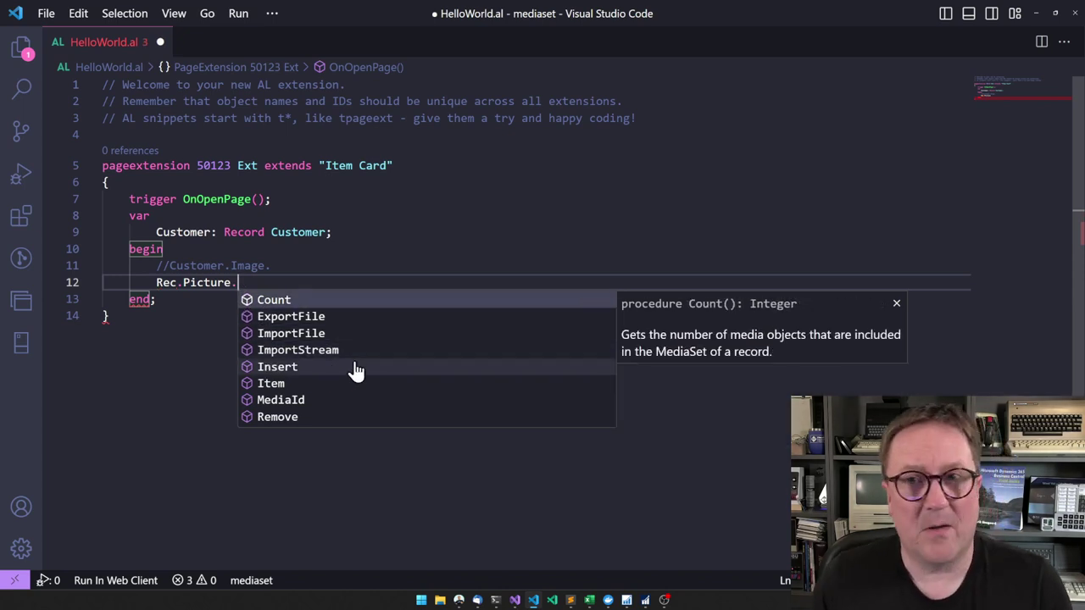
pyautogui.press('Down')
pyautogui.press('Down')
pyautogui.press('Down')
pyautogui.press('Down')
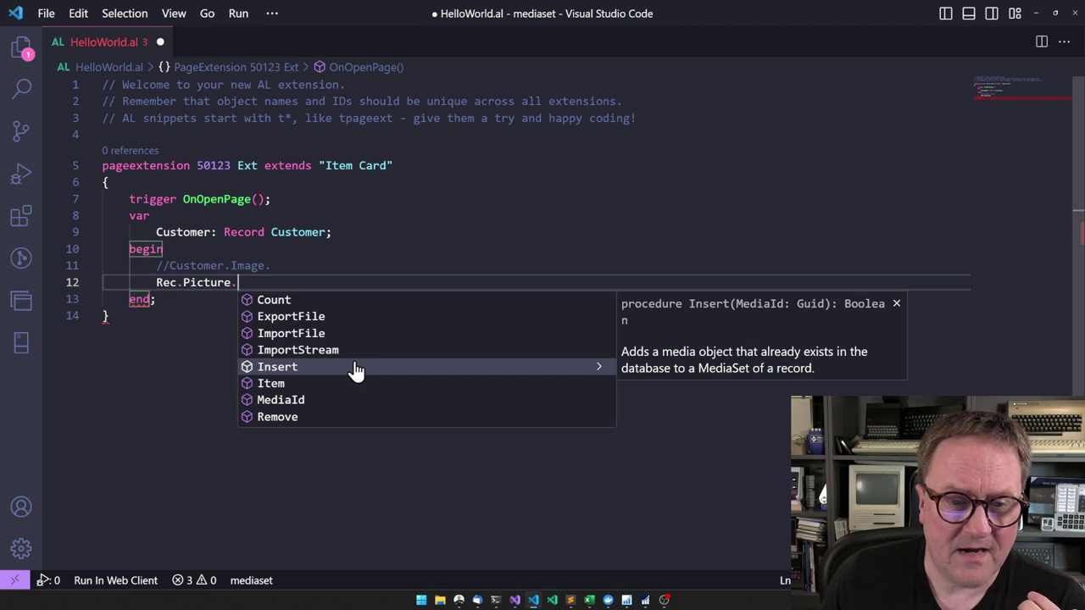
pyautogui.press('Down')
pyautogui.press('Down')
pyautogui.press('Down')
pyautogui.press('Up')
pyautogui.press('Up')
pyautogui.press('Up')
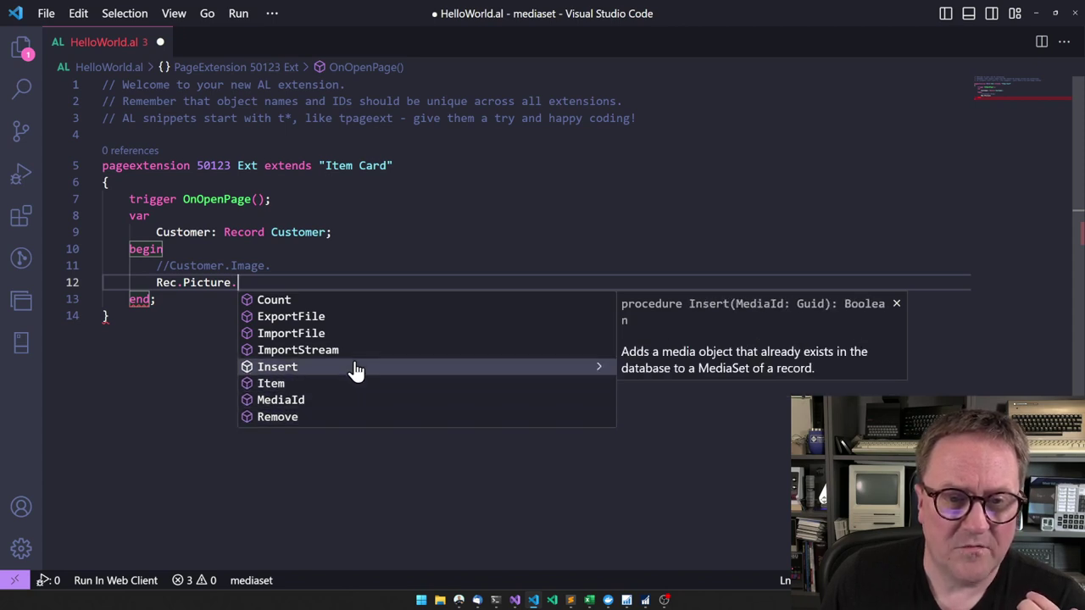
pyautogui.press('Up')
pyautogui.press('Up')
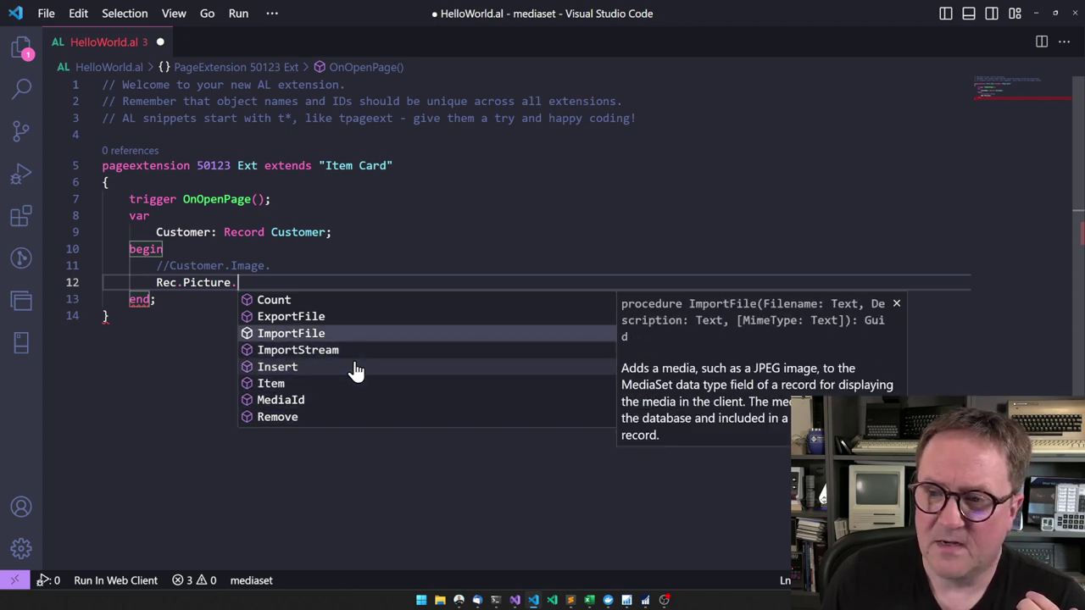
pyautogui.press('Down')
pyautogui.press('Down')
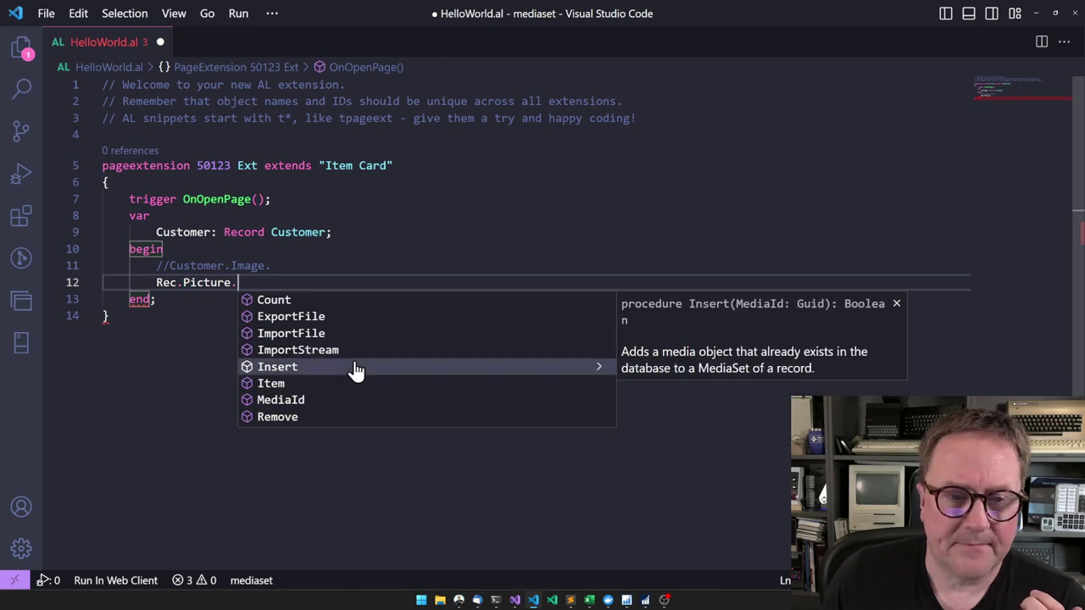
pyautogui.press('Down')
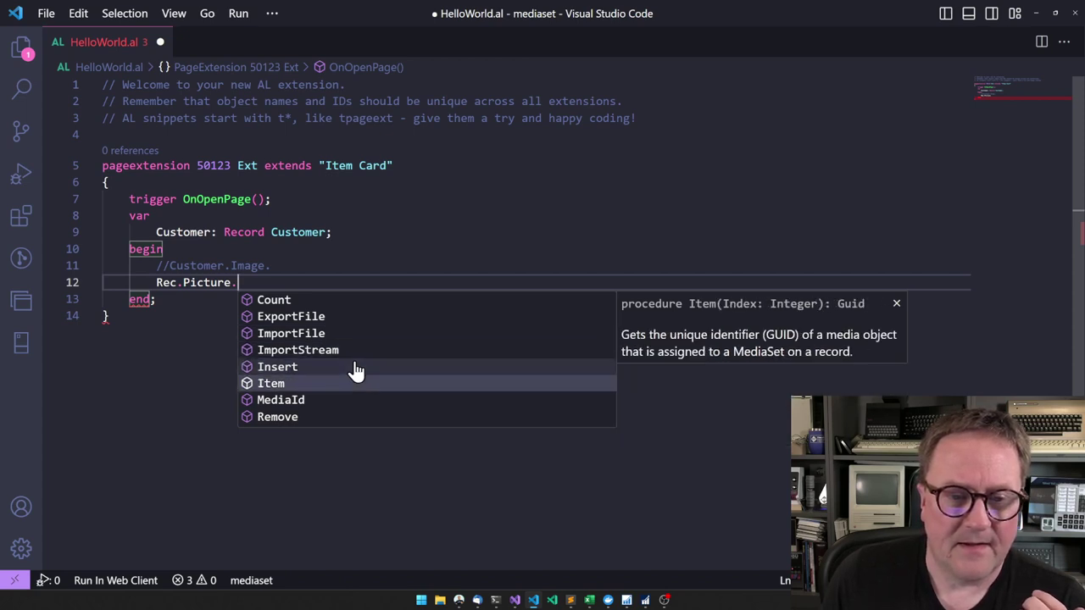
pyautogui.press('Down')
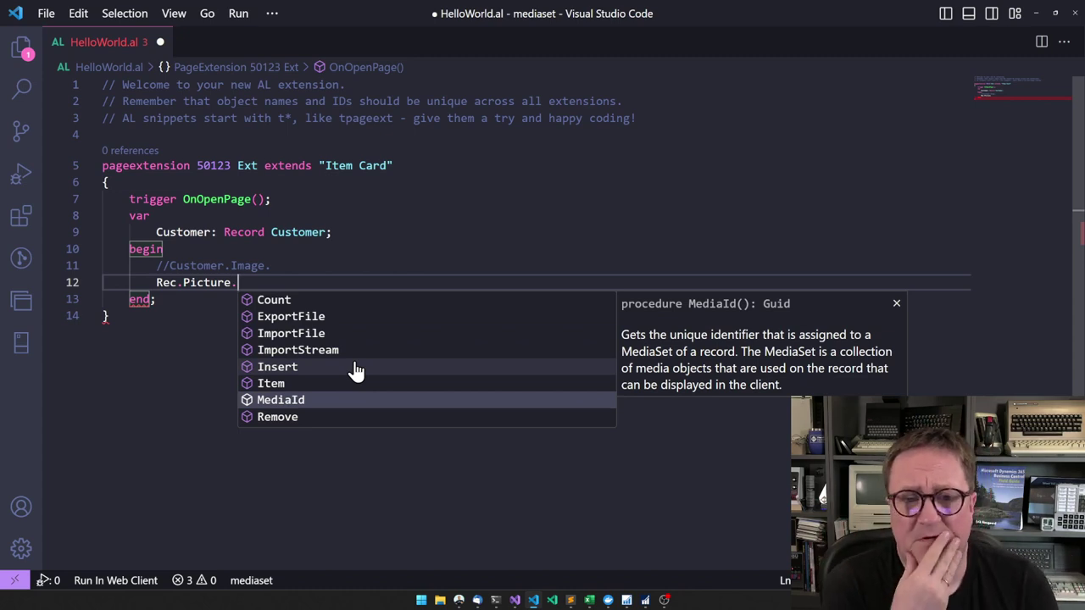
pyautogui.press('Escape')
pyautogui.hotkey('alt', 'Tab')
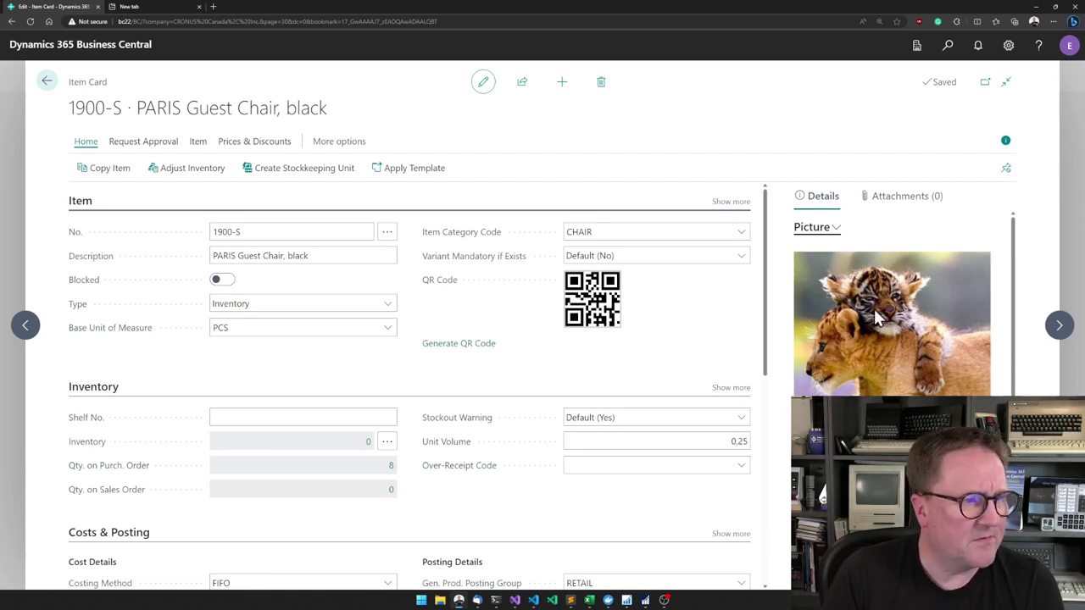
# Step: Inspect the Item Card's picture FactBox, identified as Item Picture part 346 on table 27
pyautogui.hotkey('ctrl', 'alt', 'F1')
pyautogui.click(730, 240)
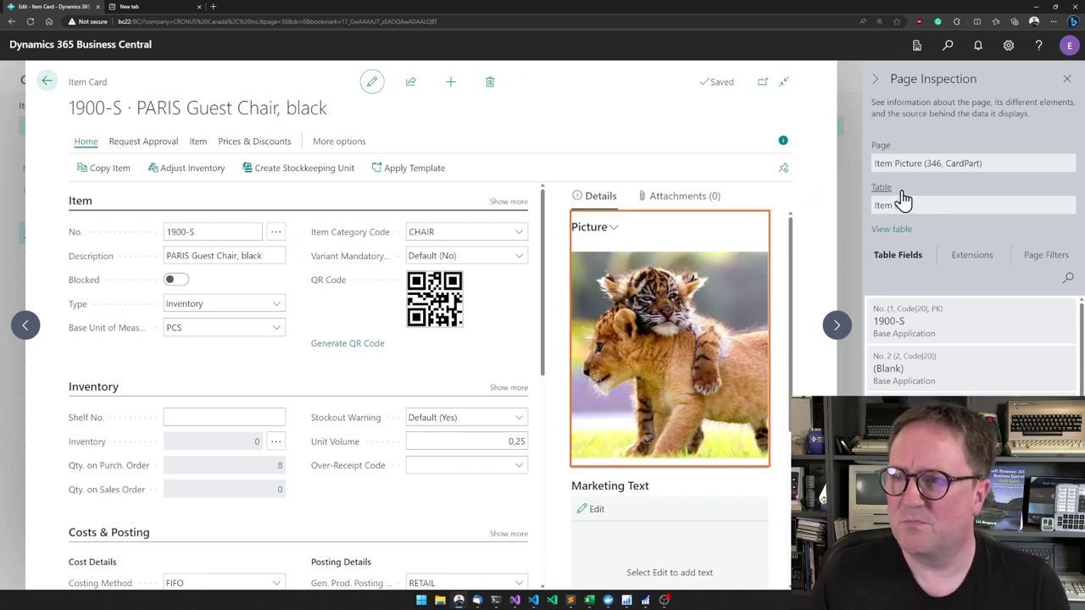
pyautogui.hotkey('alt', 'Tab')
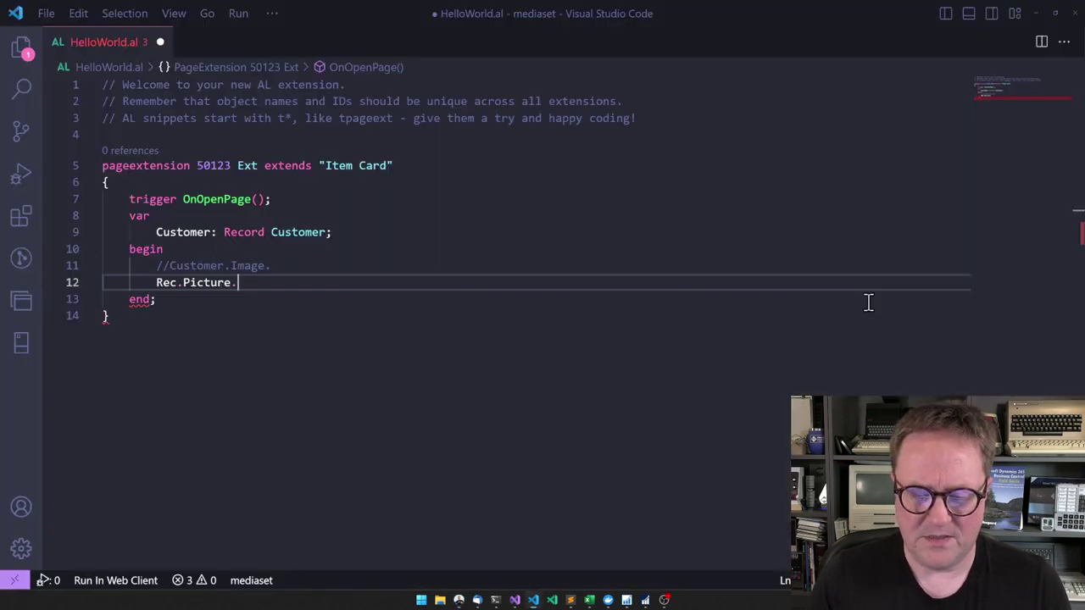
# Step: Open the Base Application package's object list and place the cursor in the Id filter
pyautogui.click(21, 47)
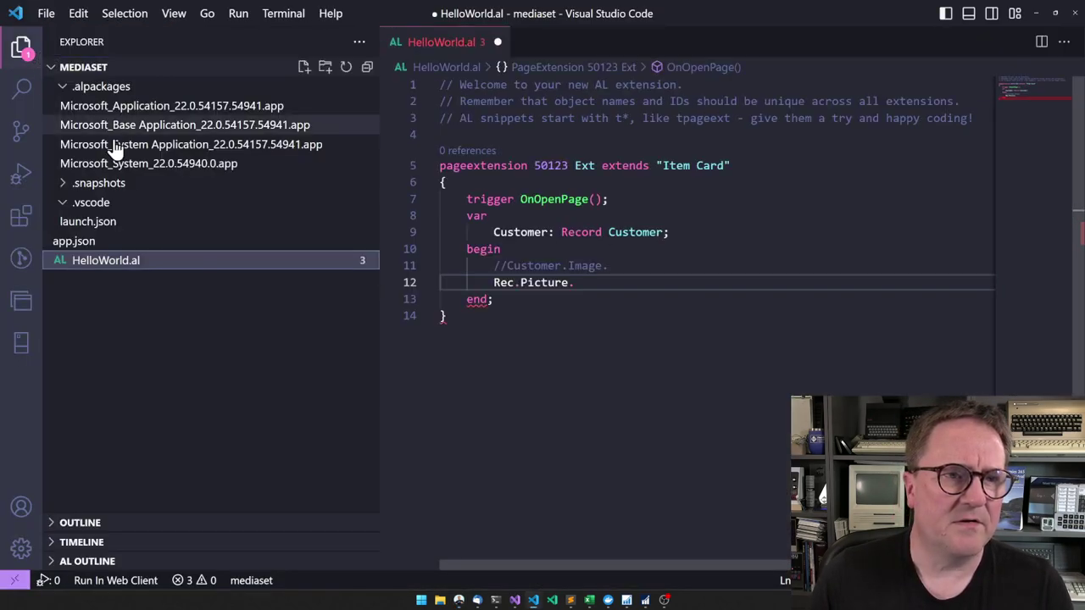
pyautogui.click(158, 127)
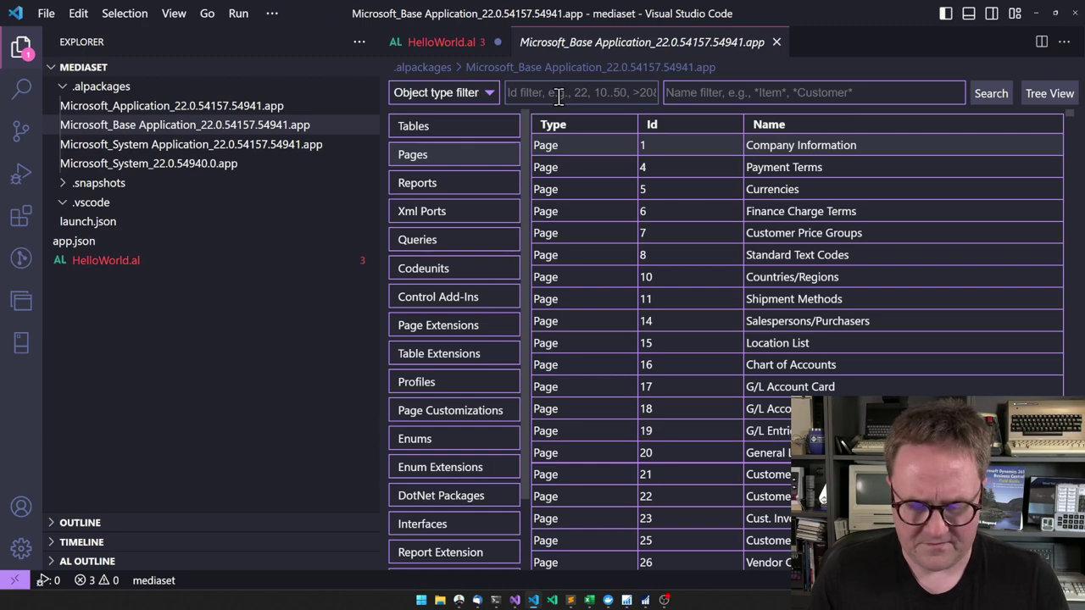
pyautogui.click(558, 96)
# Step: Filter objects by Id 346 and open the Page 346 Item Picture source
pyautogui.write('346')
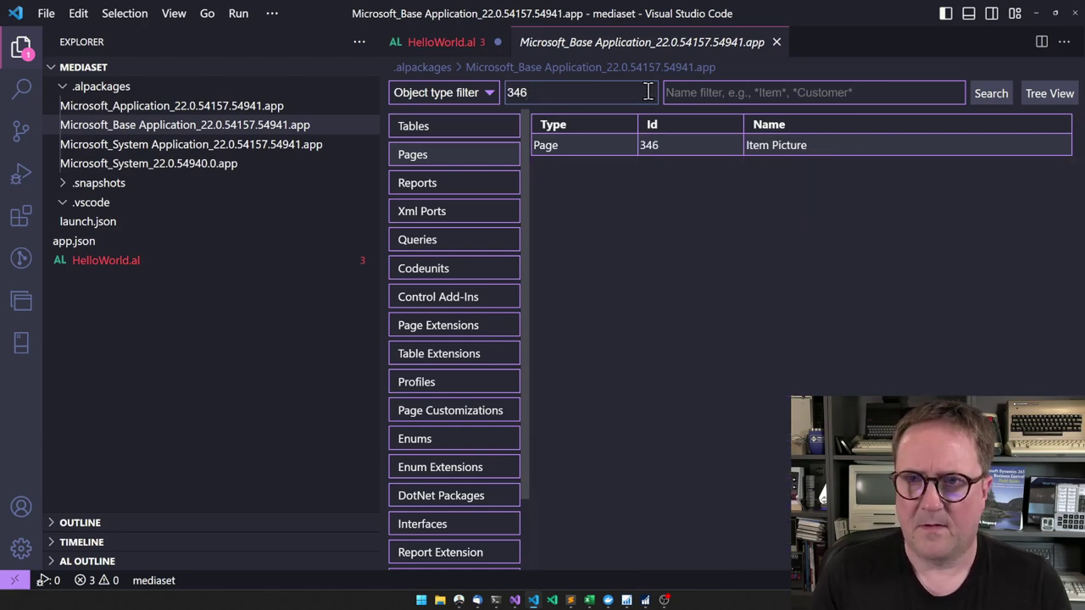
pyautogui.doubleClick(648, 147)
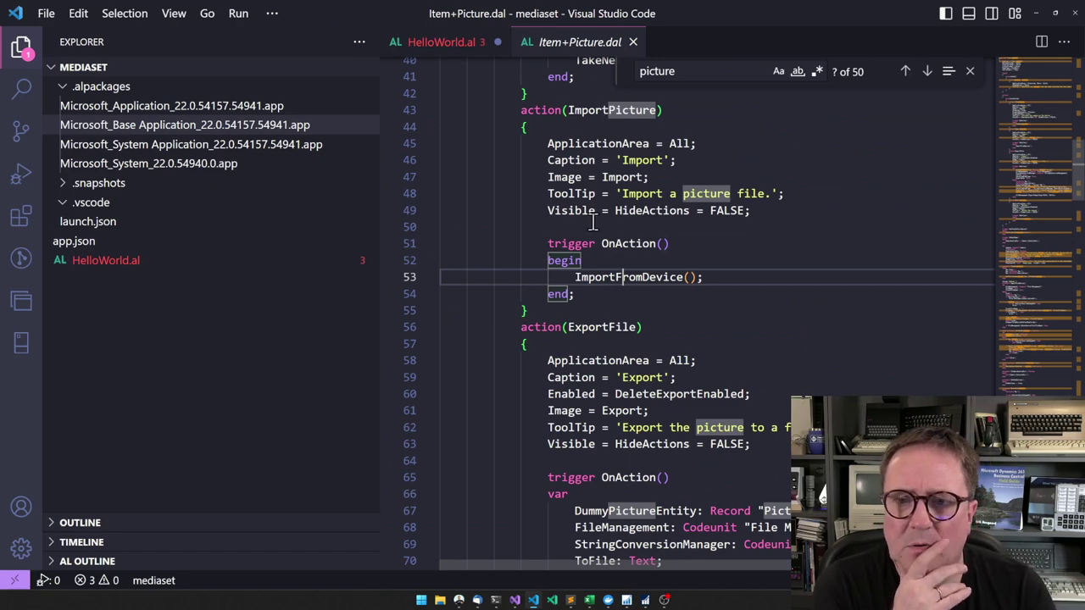
pyautogui.hotkey('ctrl', 'b')
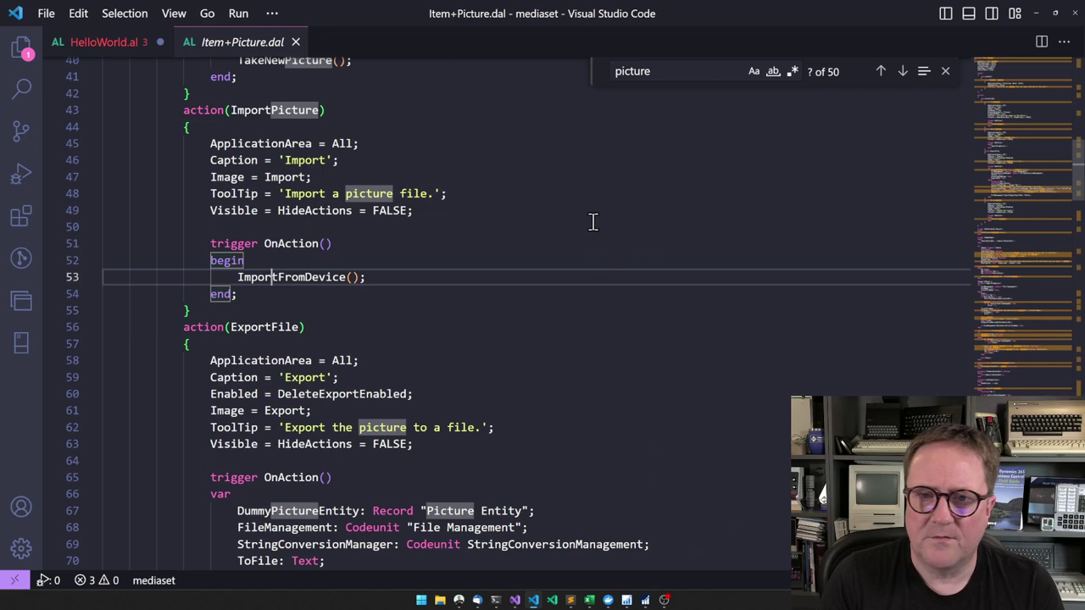
# Step: Jump to the ImportFromDevice definition, examine its Clear(Picture) statement, and navigate back
pyautogui.press('F12')
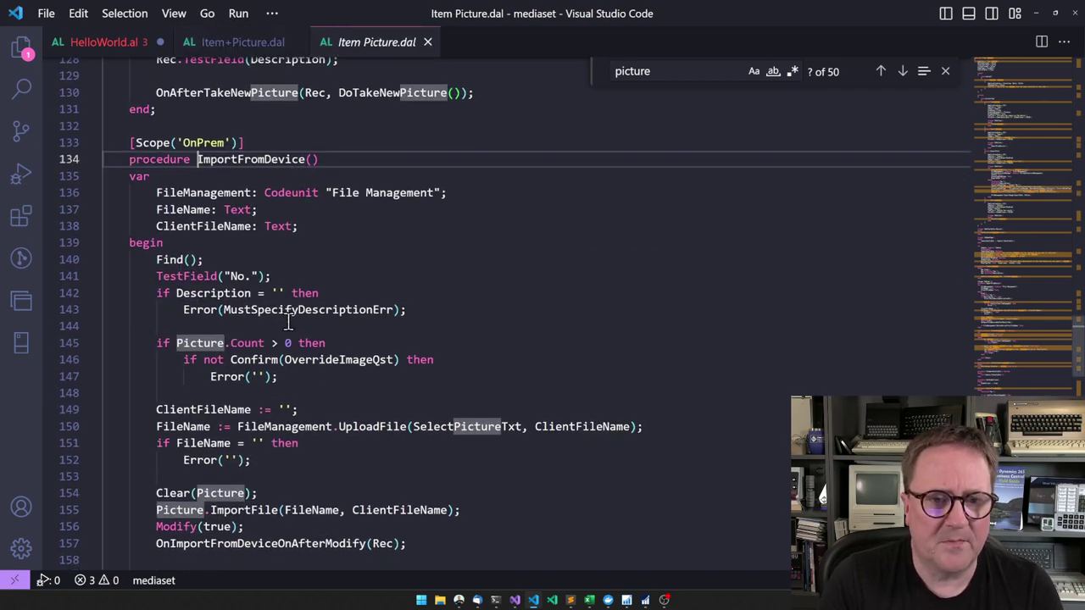
pyautogui.scroll(-3, 288, 322)
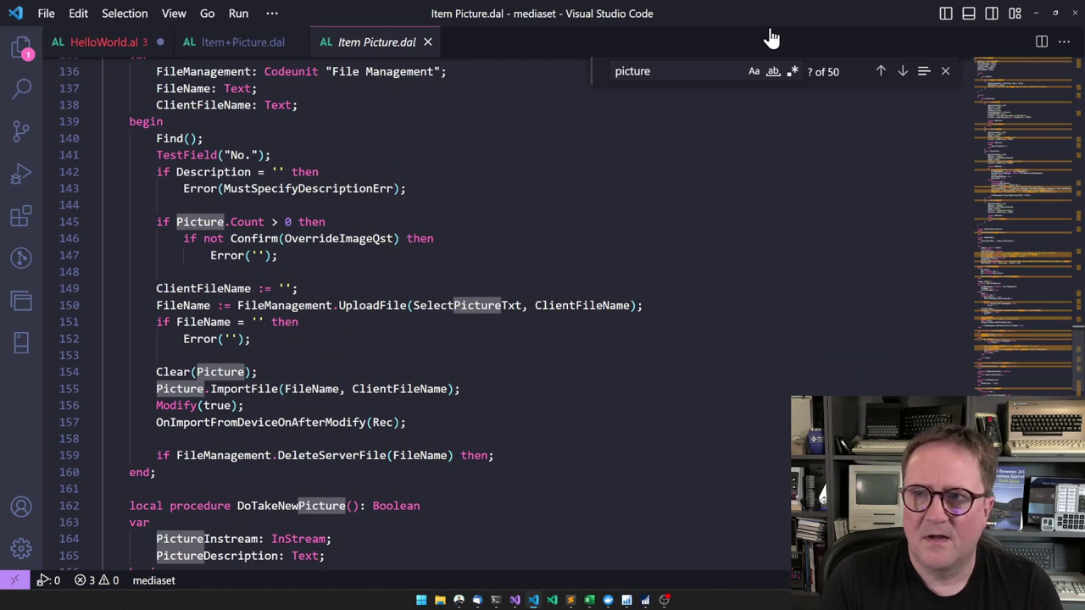
pyautogui.click(945, 72)
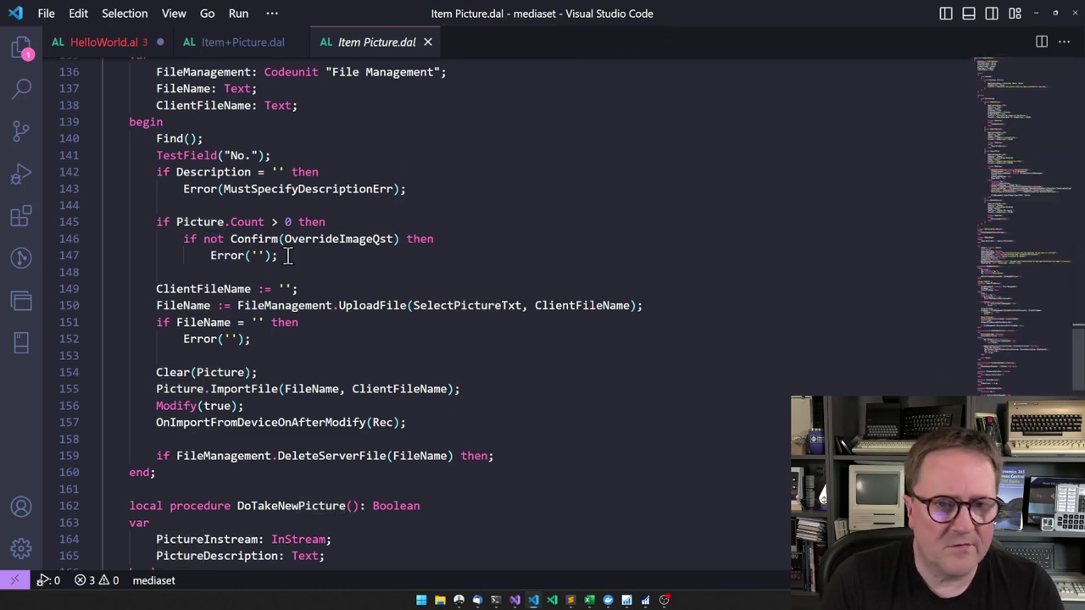
pyautogui.click(133, 372)
pyautogui.hotkey('shift', 'Down')
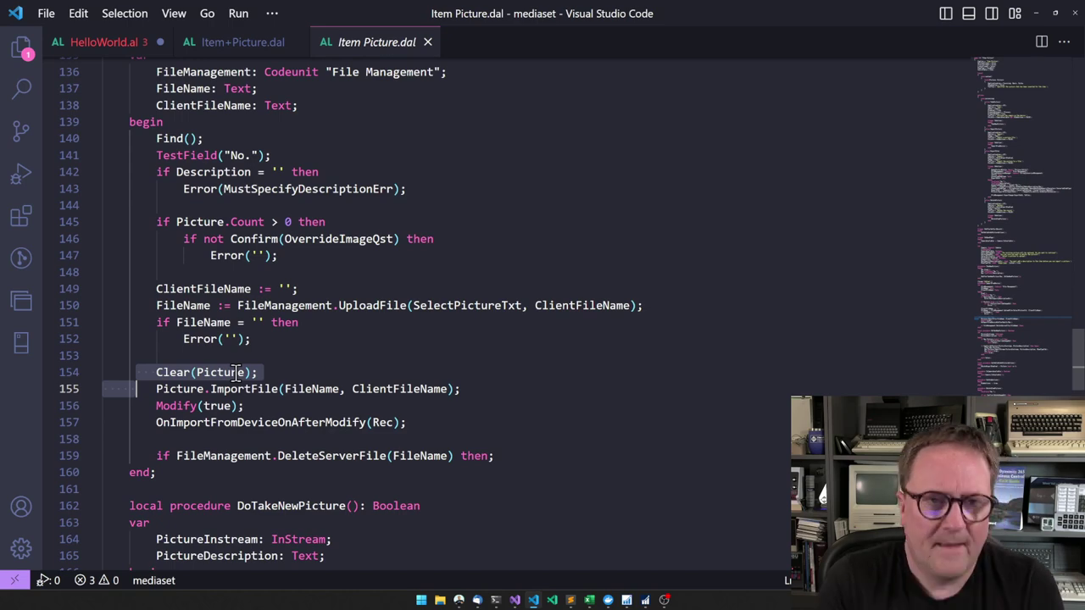
pyautogui.click(308, 206)
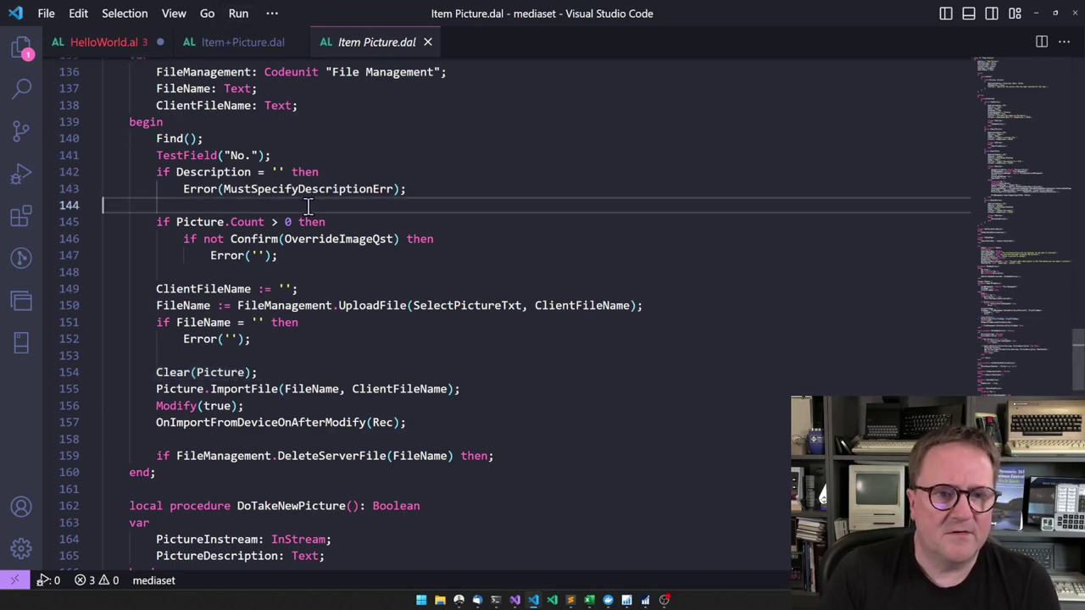
pyautogui.hotkey('alt', 'Left')
# Step: Filter pages by name '*Picture*' and open page 785 Customer Picture's source
pyautogui.hotkey('alt', 'Left')
pyautogui.hotkey('alt', 'Left')
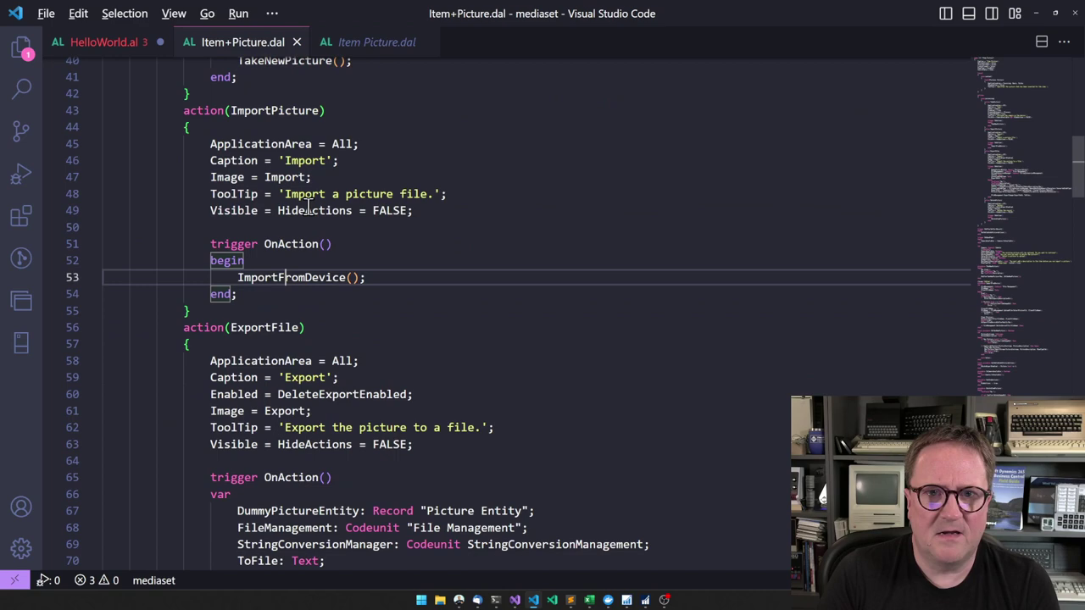
pyautogui.hotkey('alt', 'Left')
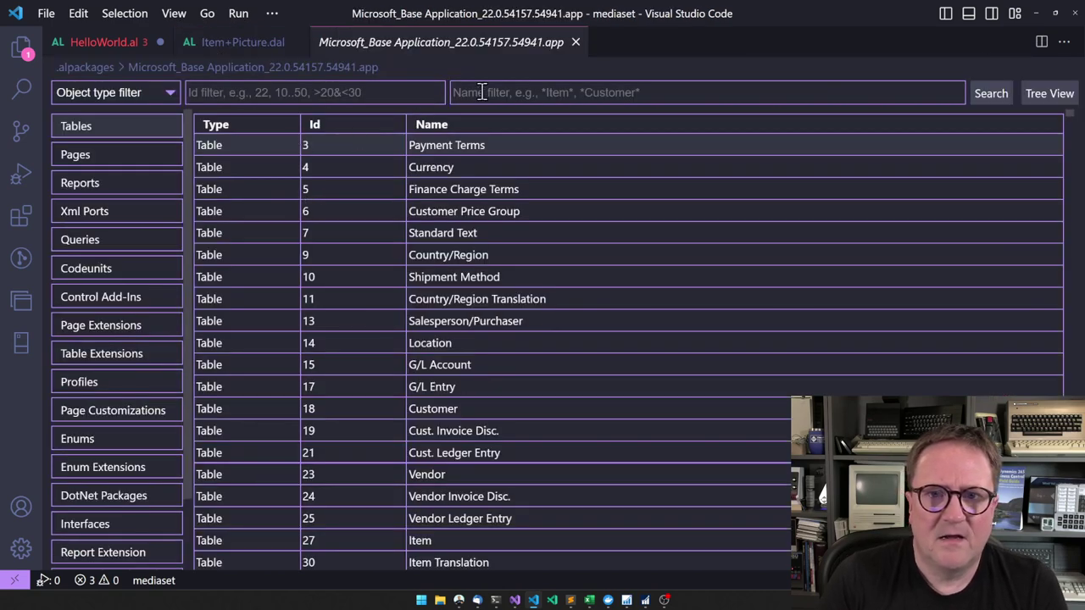
pyautogui.click(100, 156)
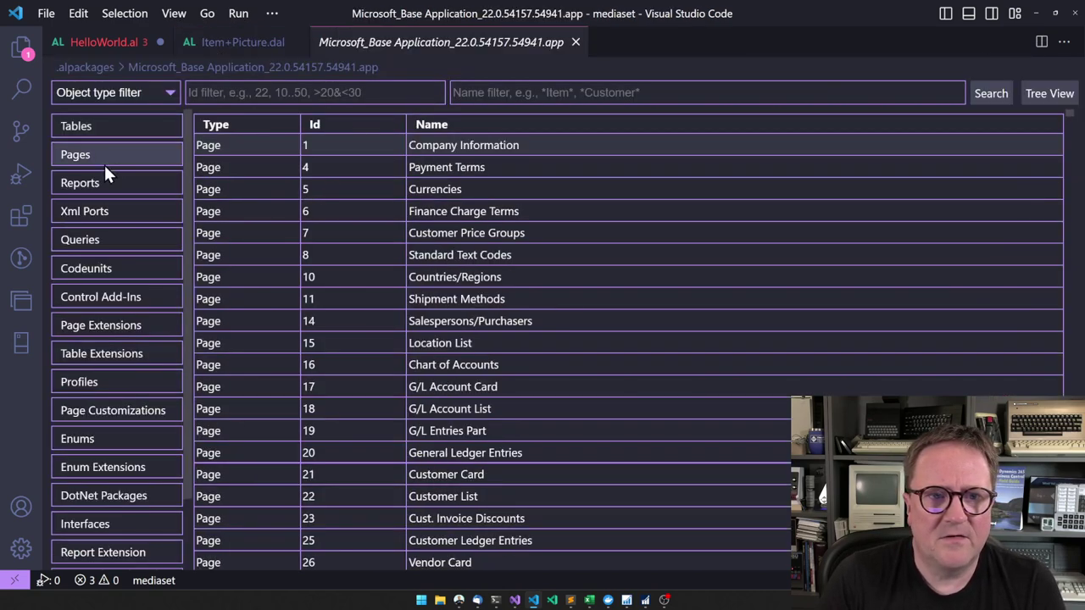
pyautogui.click(488, 93)
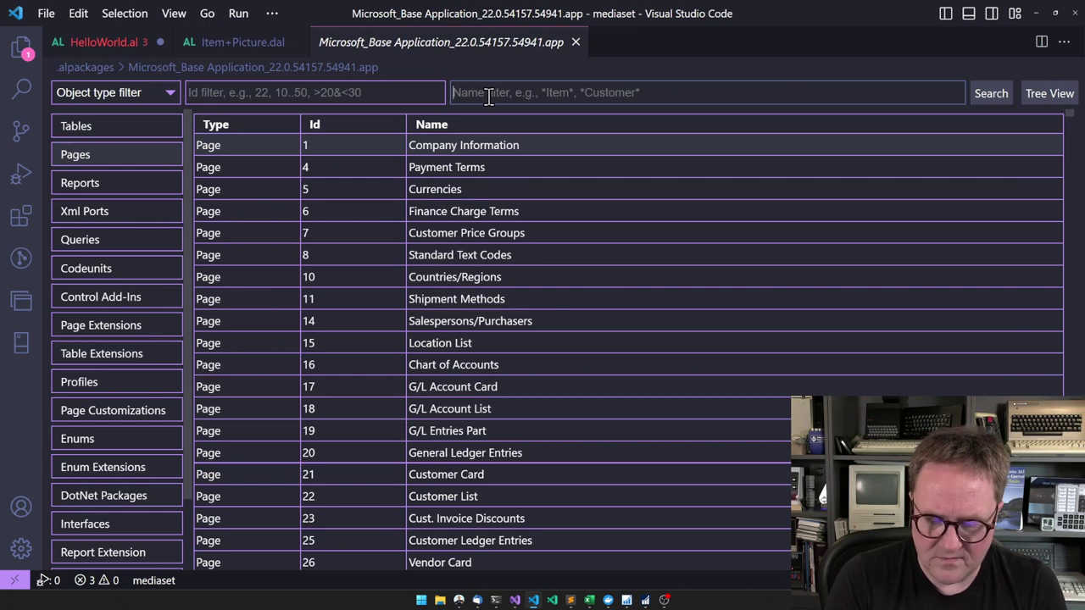
pyautogui.write('*Picture*')
pyautogui.press('Return')
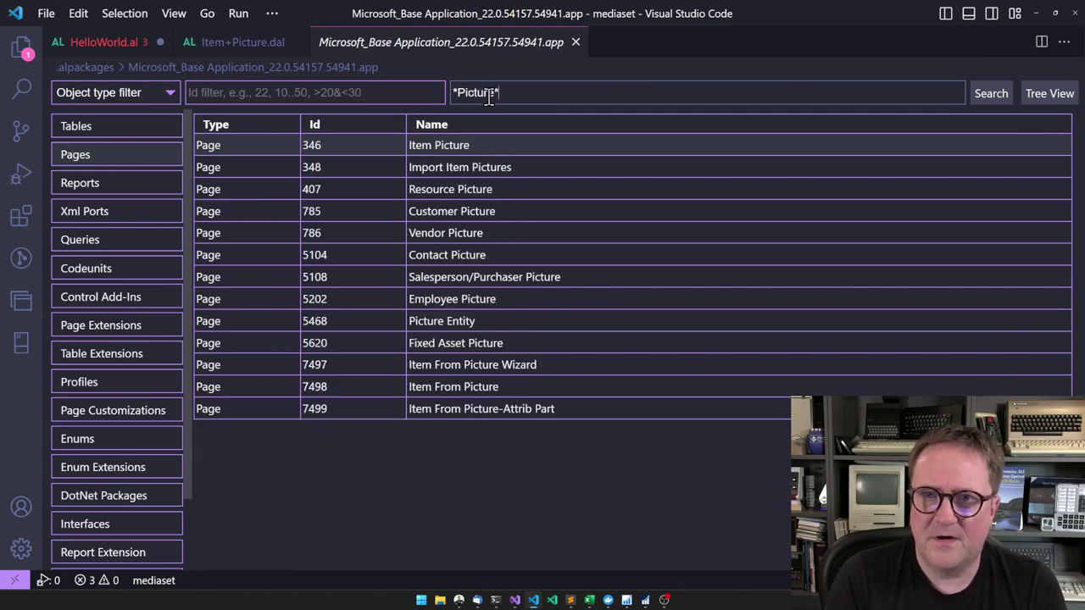
pyautogui.doubleClick(264, 210)
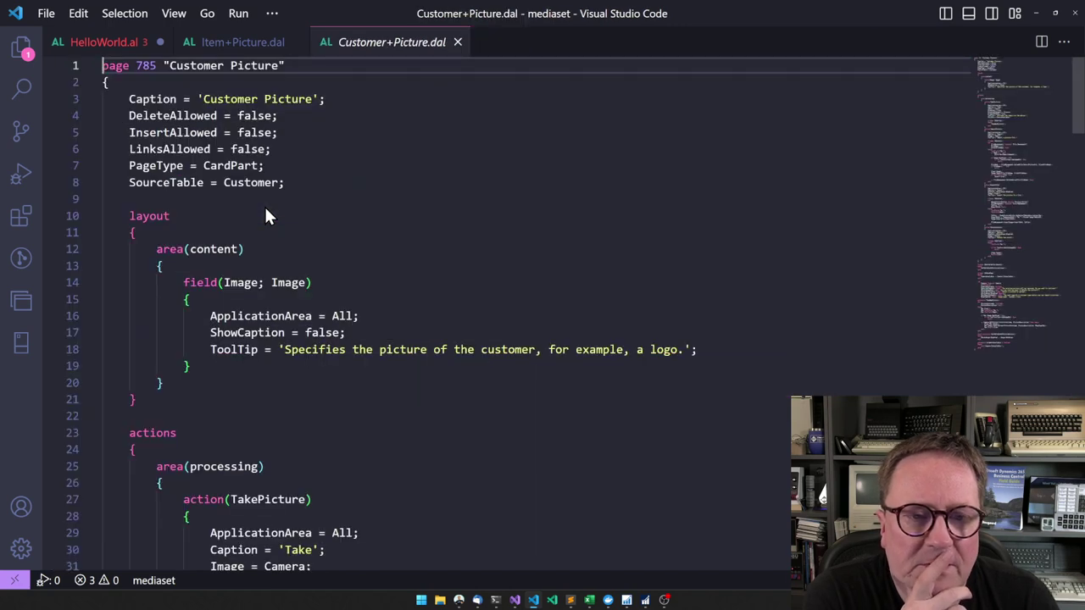
# Step: Review Customer Picture's ImportPicture code around Clear(Image) on line 68, then return to Business Central
pyautogui.scroll(-7, 245, 433)
pyautogui.scroll(-6, 245, 433)
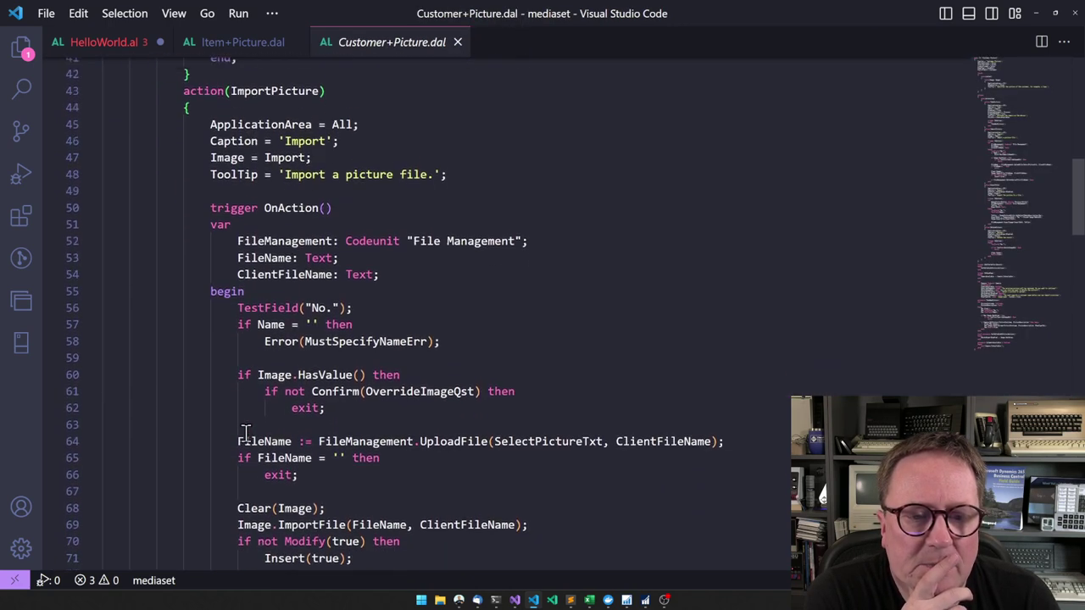
pyautogui.scroll(-2, 245, 433)
pyautogui.scroll(1, 245, 433)
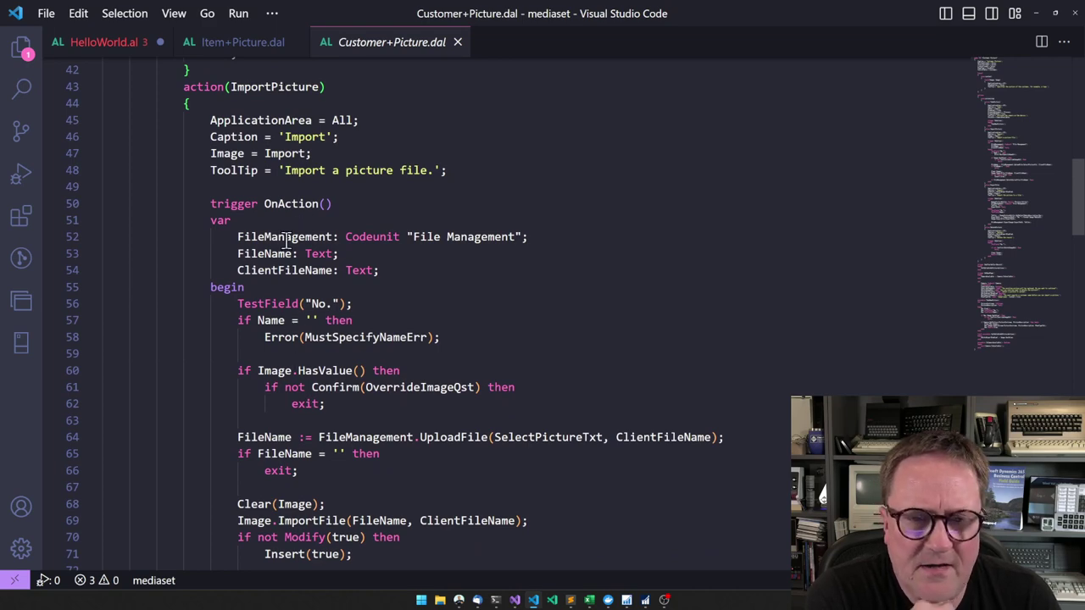
pyautogui.scroll(-1, 316, 287)
pyautogui.scroll(-2, 312, 284)
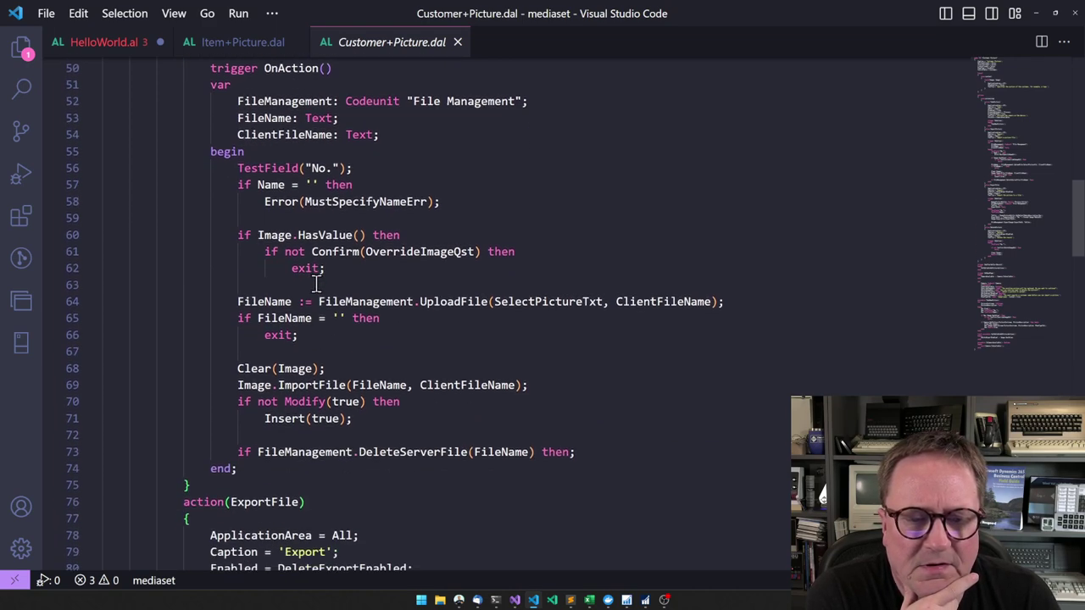
pyautogui.click(228, 370)
pyautogui.moveTo(228, 370); pyautogui.dragTo(228, 383)
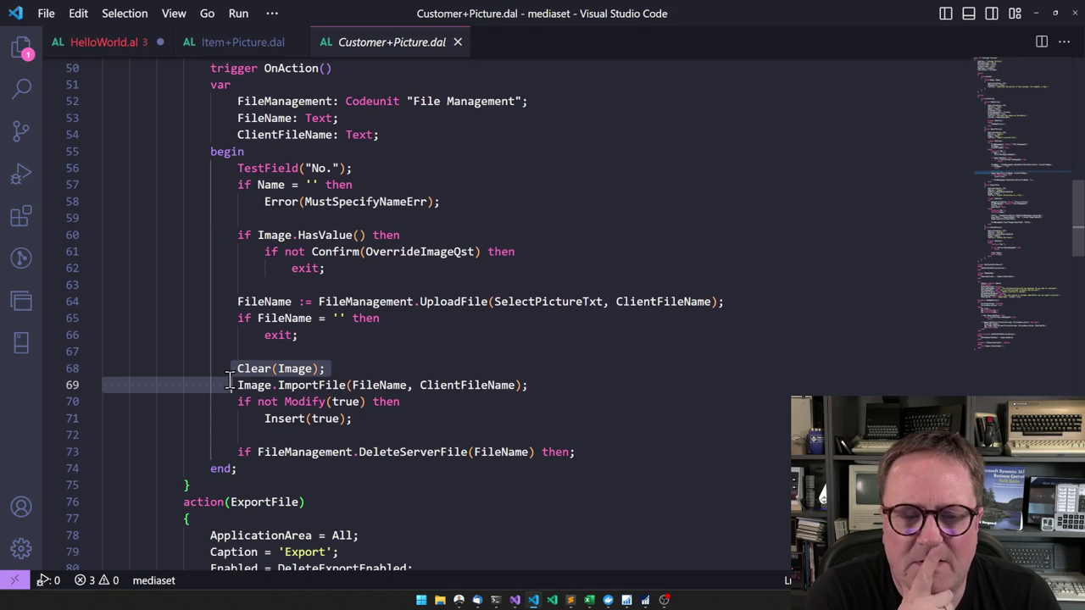
pyautogui.click(305, 368)
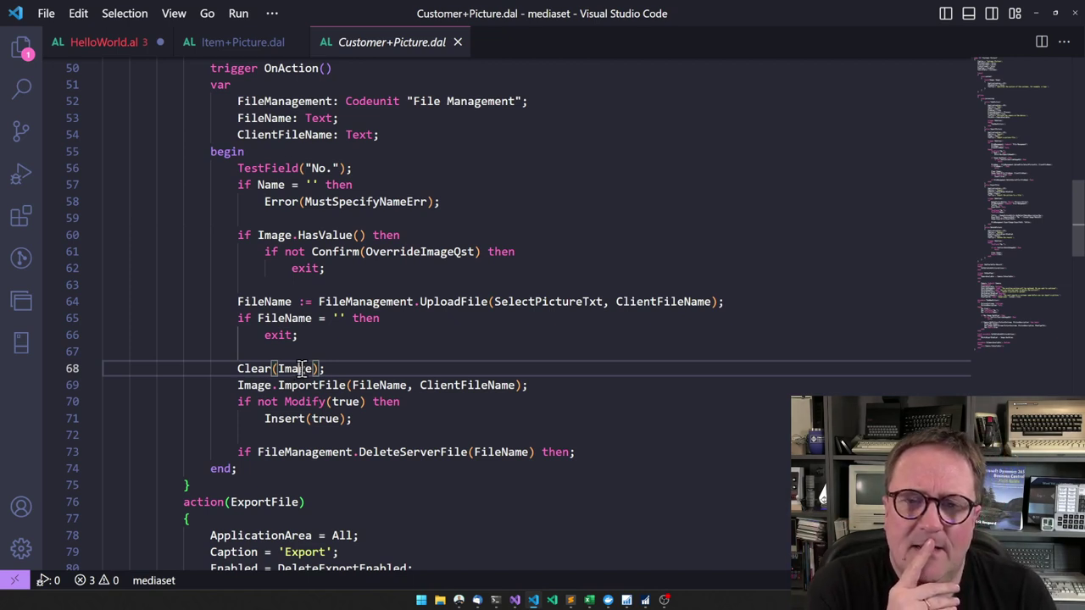
pyautogui.hotkey('alt', 'Tab')
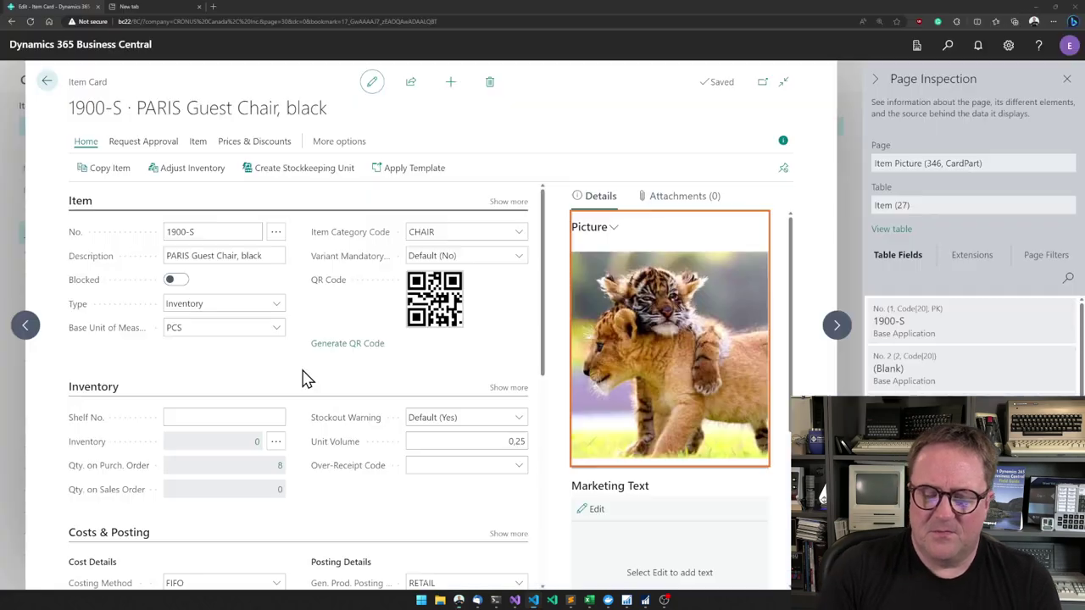